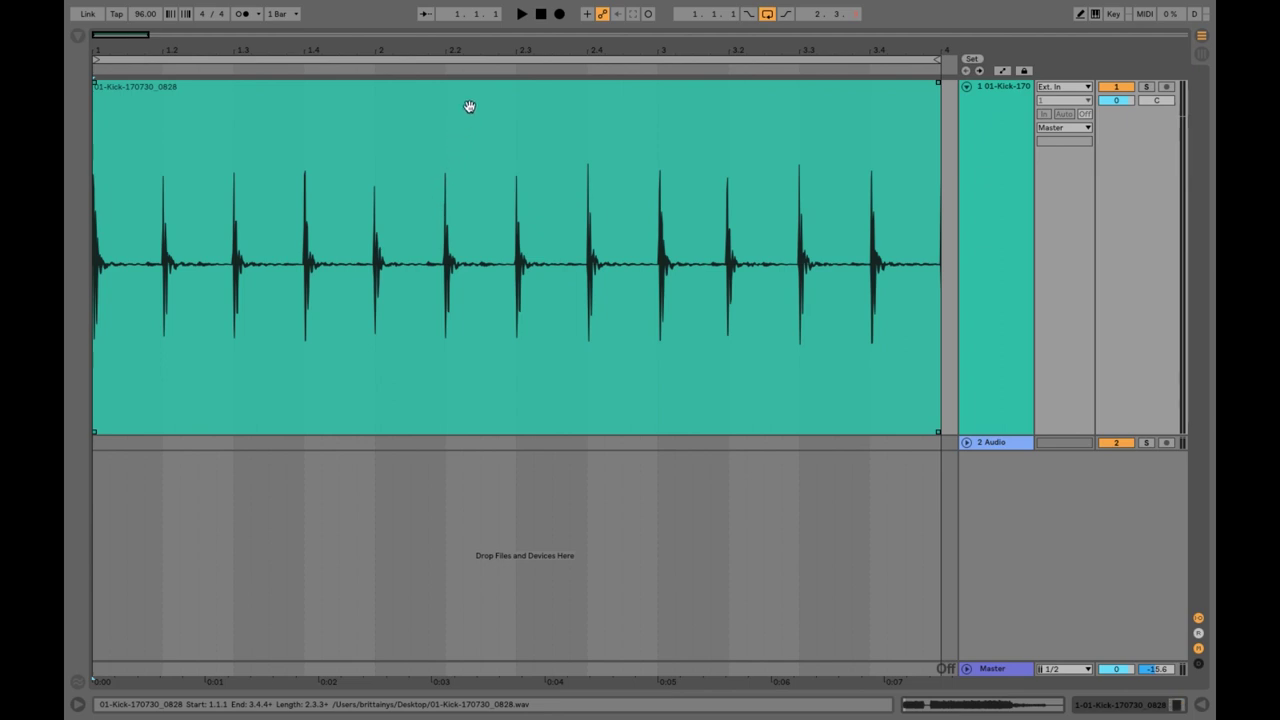
Zoom in on the kick hit near beat 2.2, select its transient to examine the waveform, and return to the full clip view.
drag(453, 50, 389, 200)
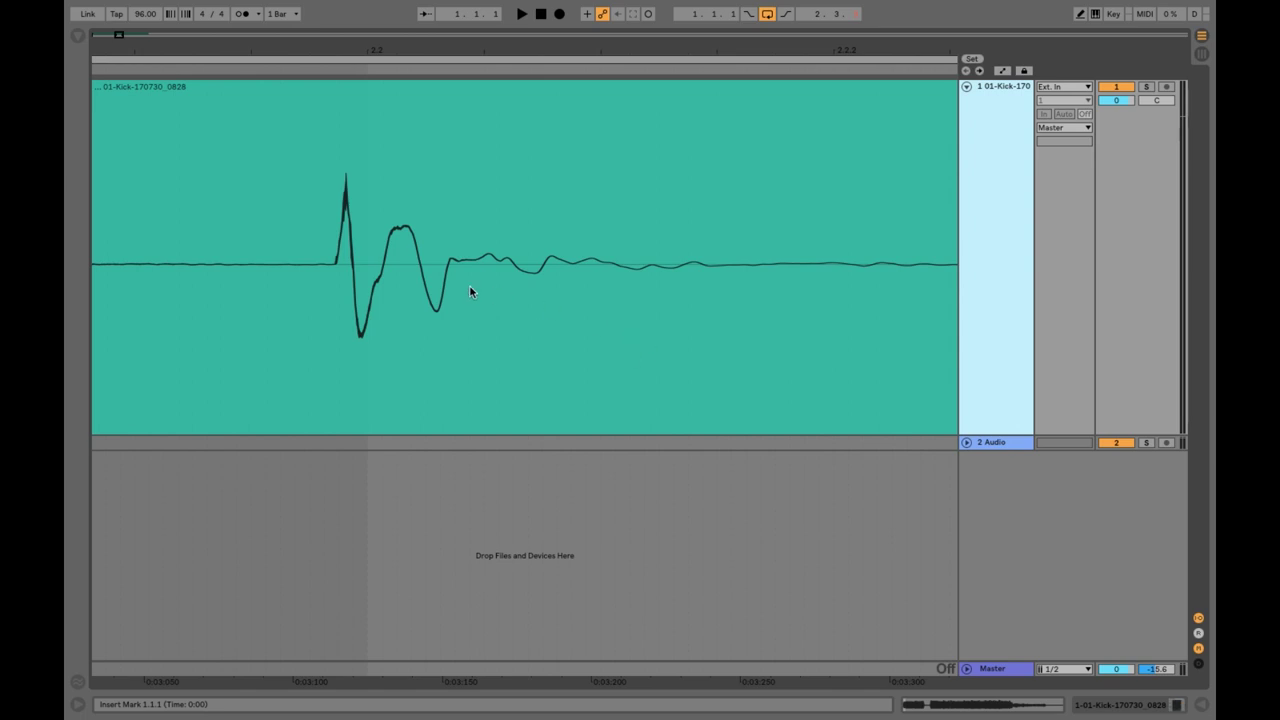
drag(328, 286, 385, 319)
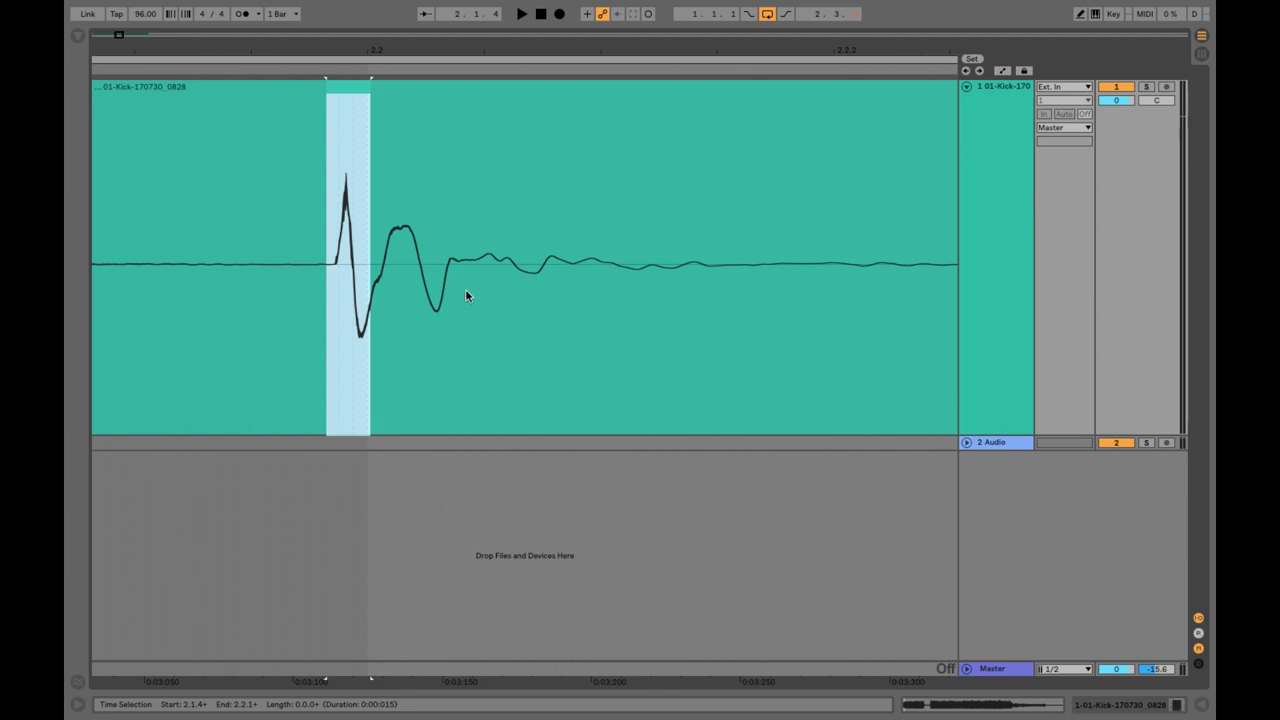
mouse_move(534, 49)
mouse_down()
mouse_move(534, 15)
mouse_move(534, 40)
mouse_up()
double_click(383, 355)
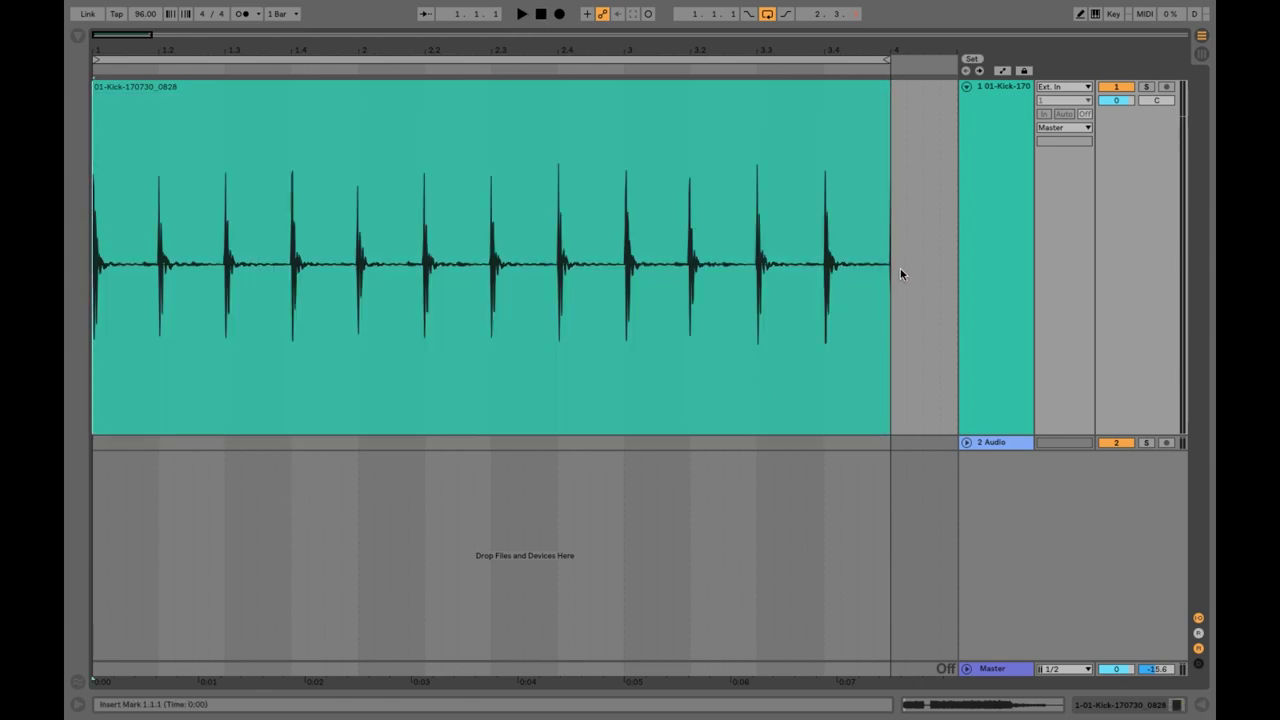
Open the kick track's Compressor, bypass it, and play the clip to hear the uncompressed kick.
double_click(991, 84)
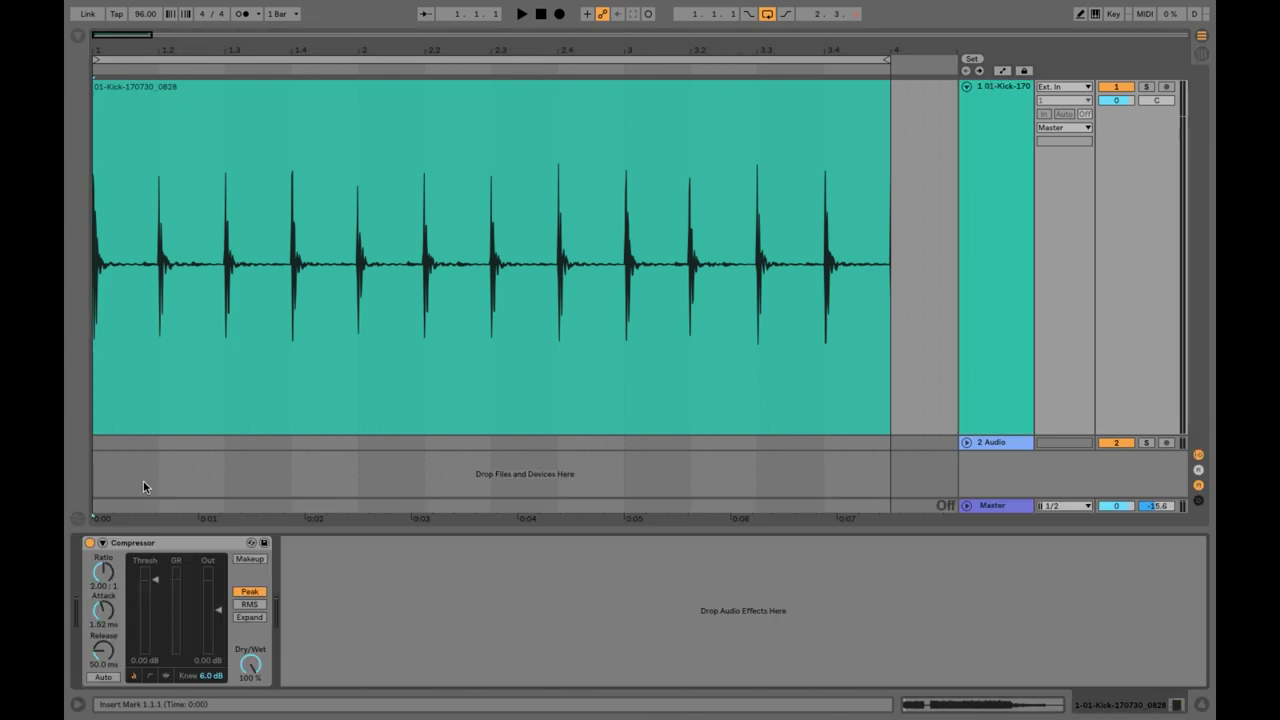
click(89, 542)
key(space)
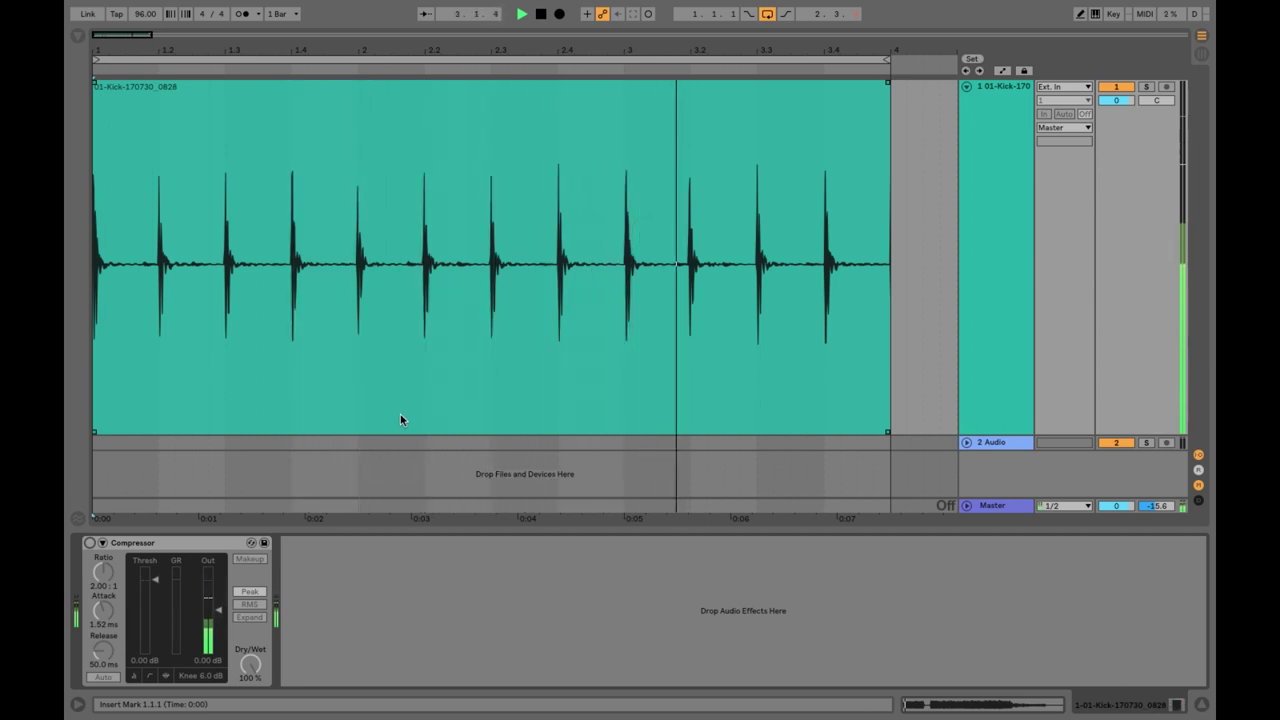
key(space)
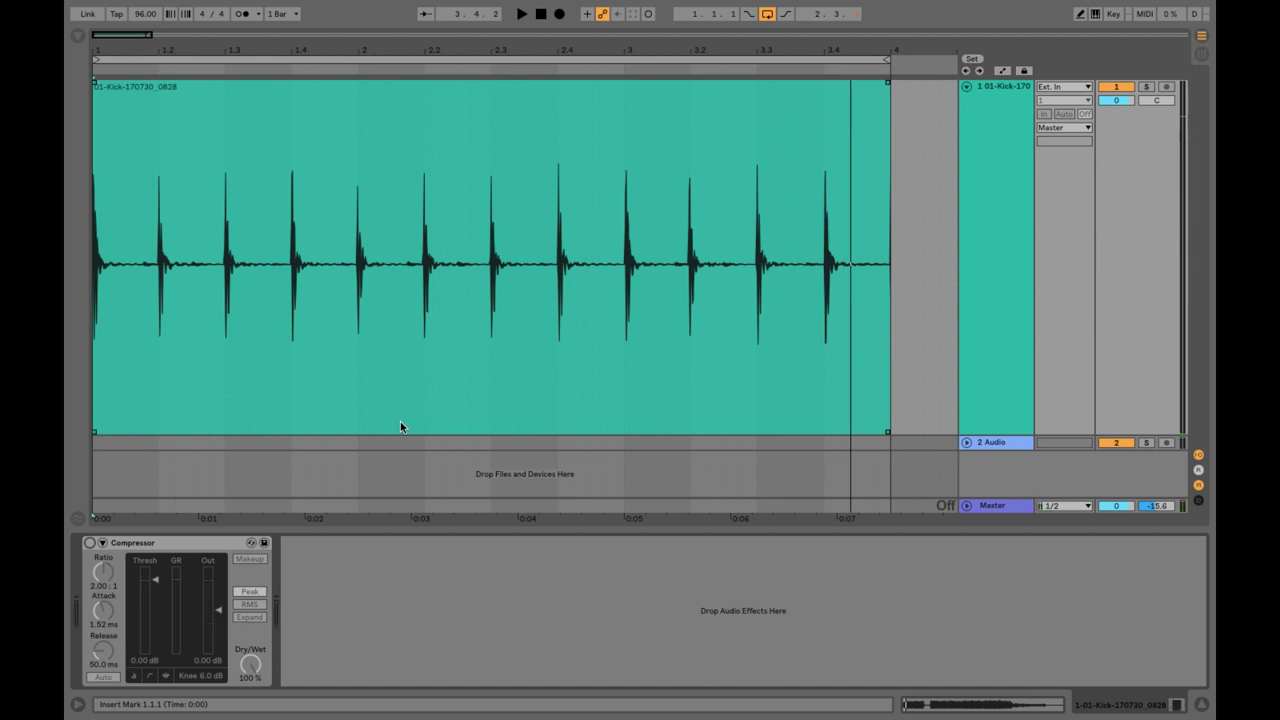
Re-enable the Compressor, try its threshold at -12.3 dB, and raise it to -0.24 dB.
click(200, 544)
click(89, 542)
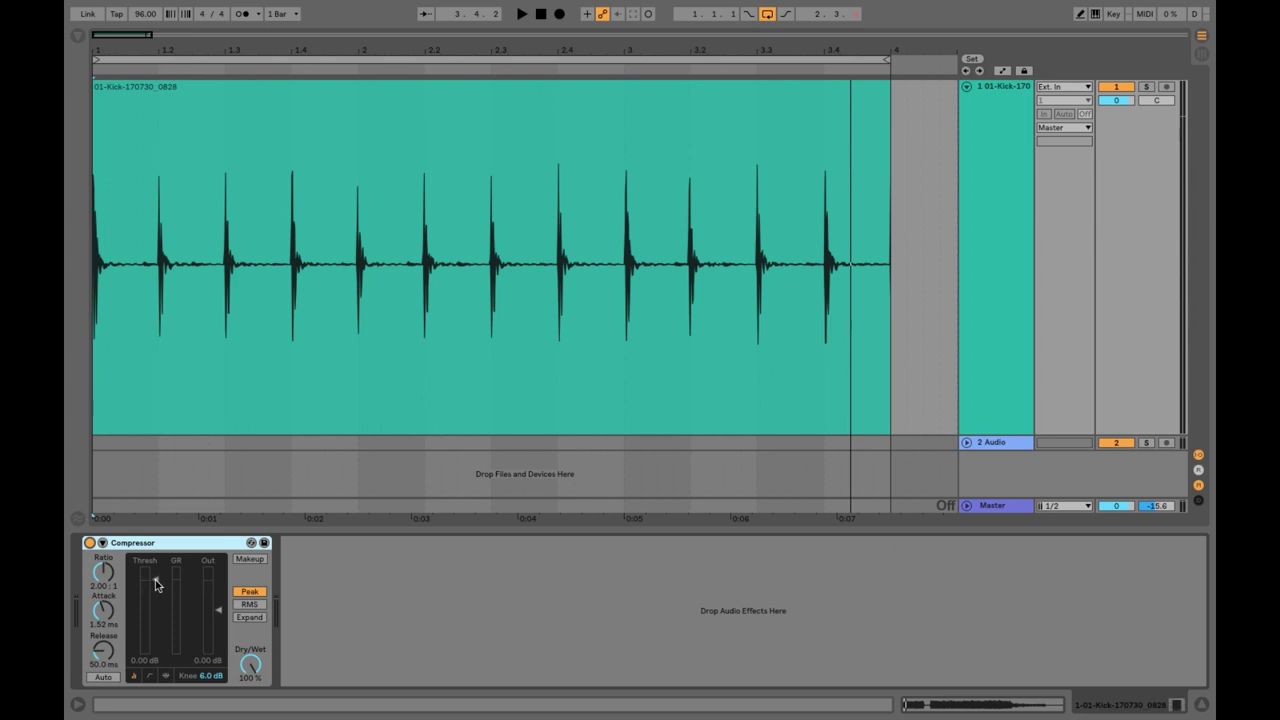
drag(159, 586, 155, 621)
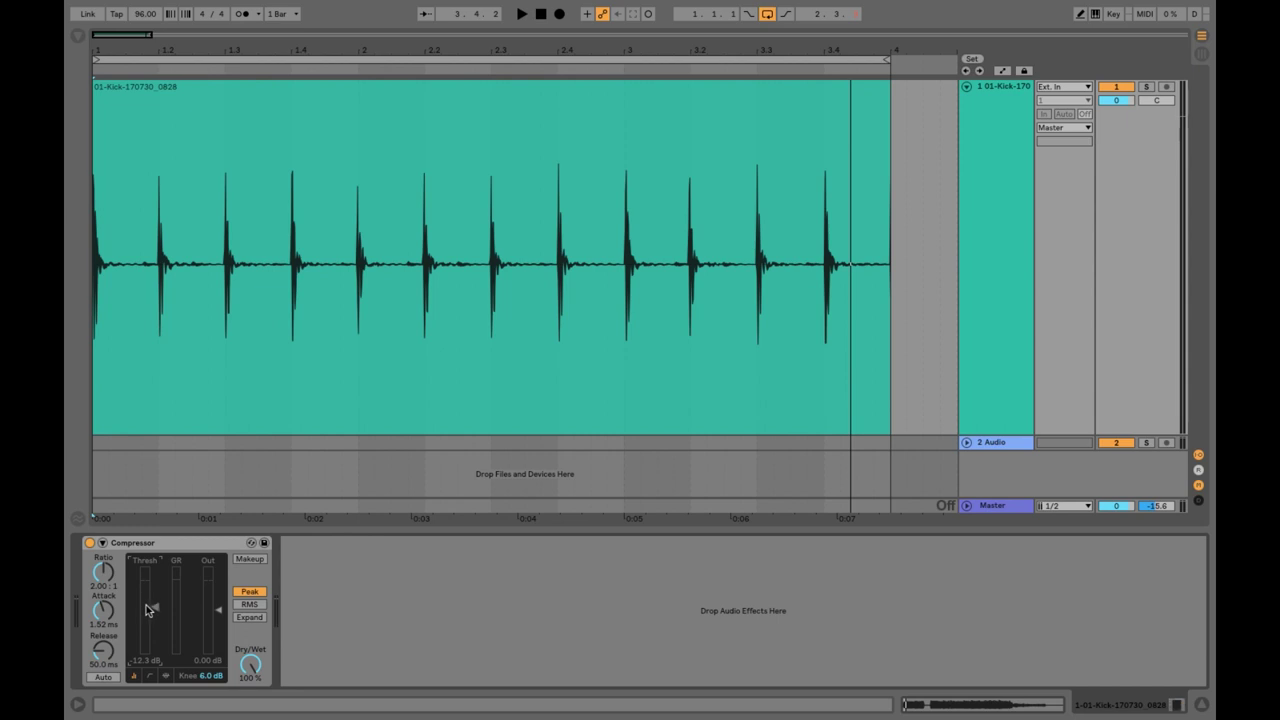
drag(148, 609, 148, 578)
Play the kick loop with the Compressor's threshold lowered to -19.6 dB, and raise it back to 0.50 dB.
key(space)
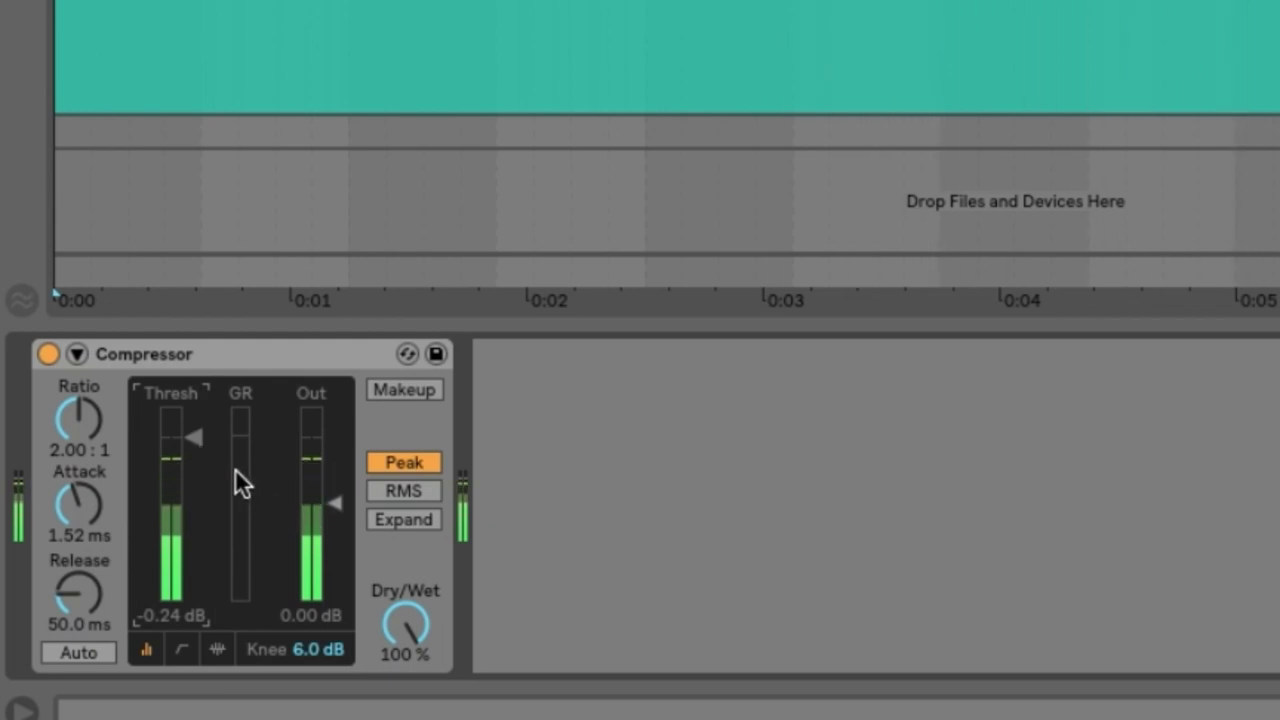
drag(199, 445, 196, 534)
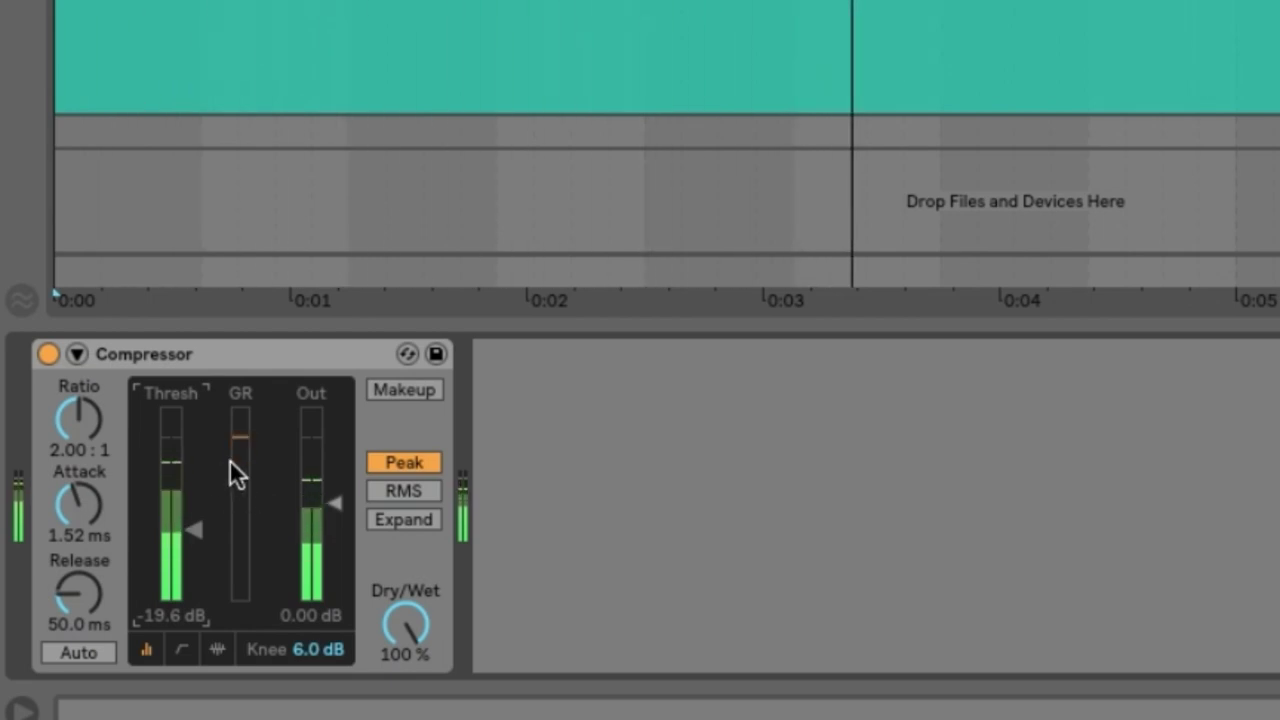
drag(186, 530, 190, 434)
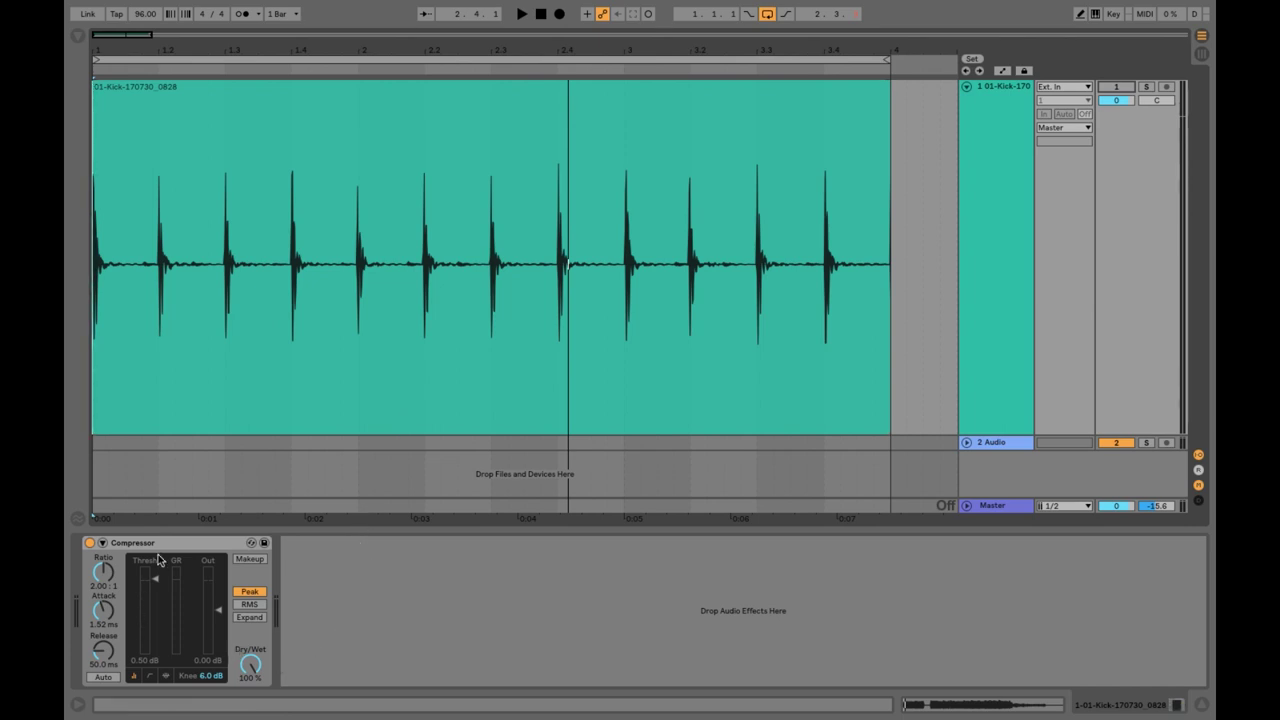
Switch the Compressor to its activity view, play the loop, and lower the threshold to -22.9 dB.
click(166, 677)
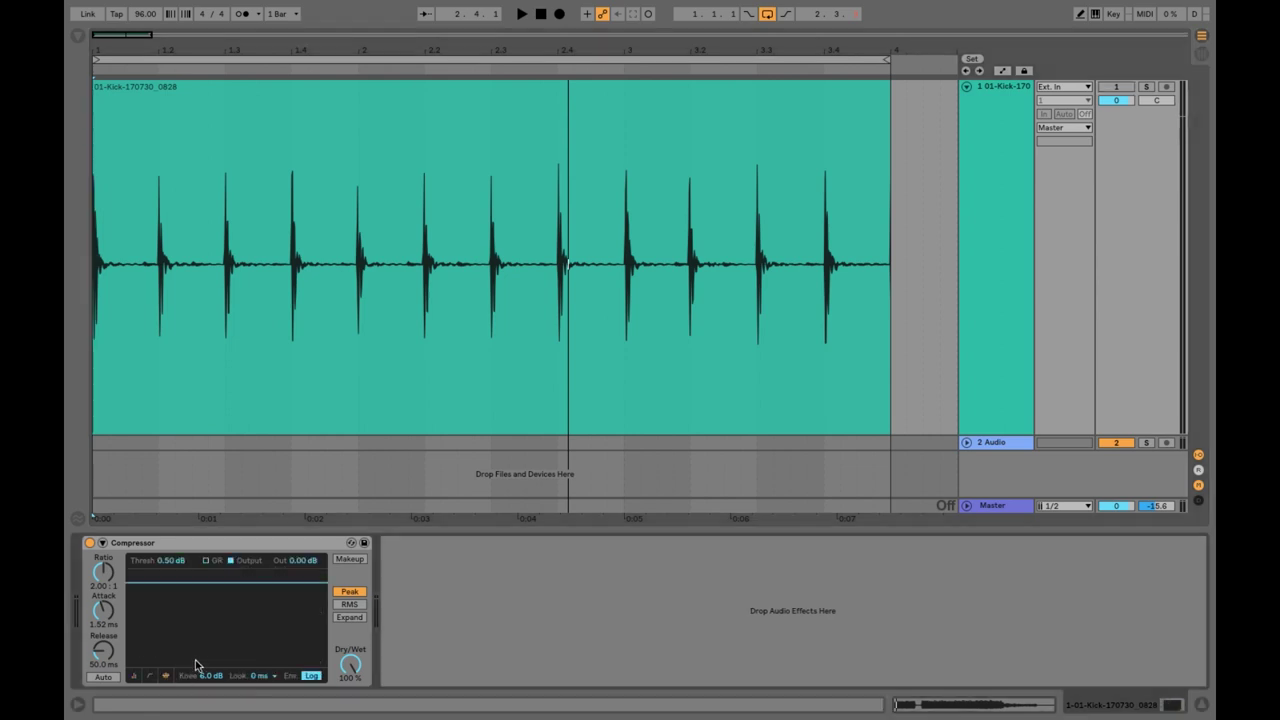
key(space)
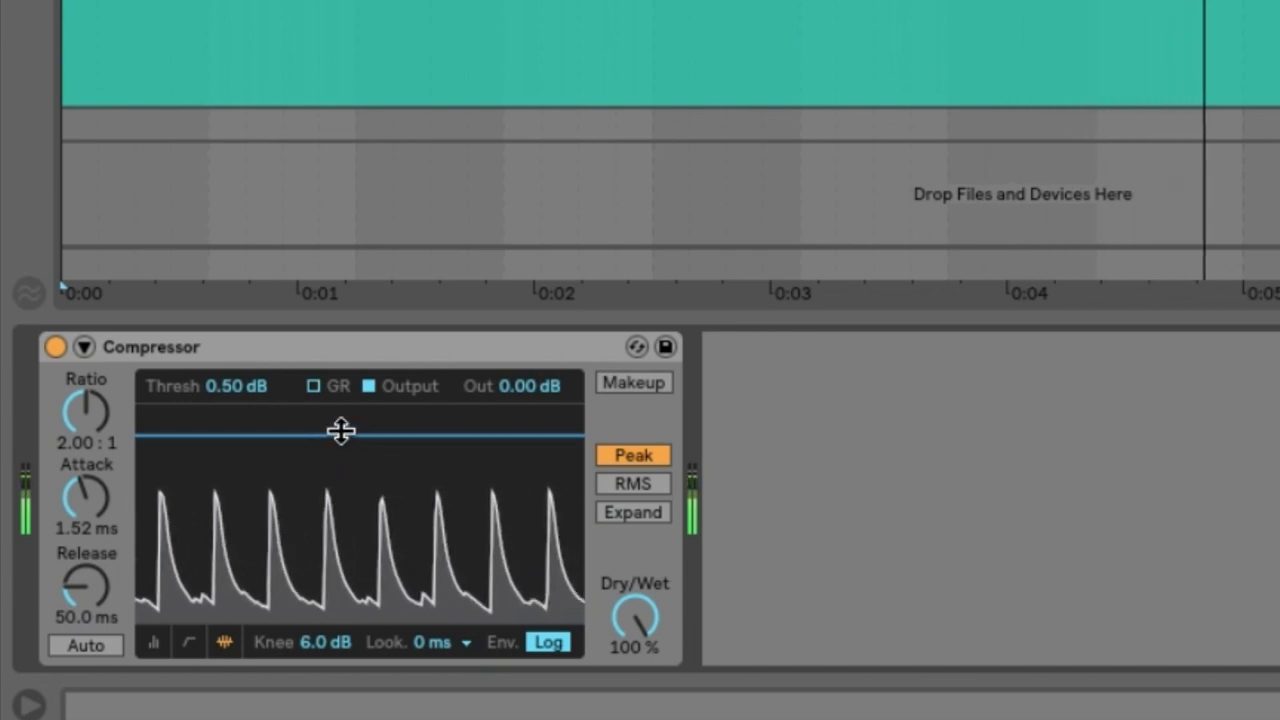
drag(300, 432, 302, 554)
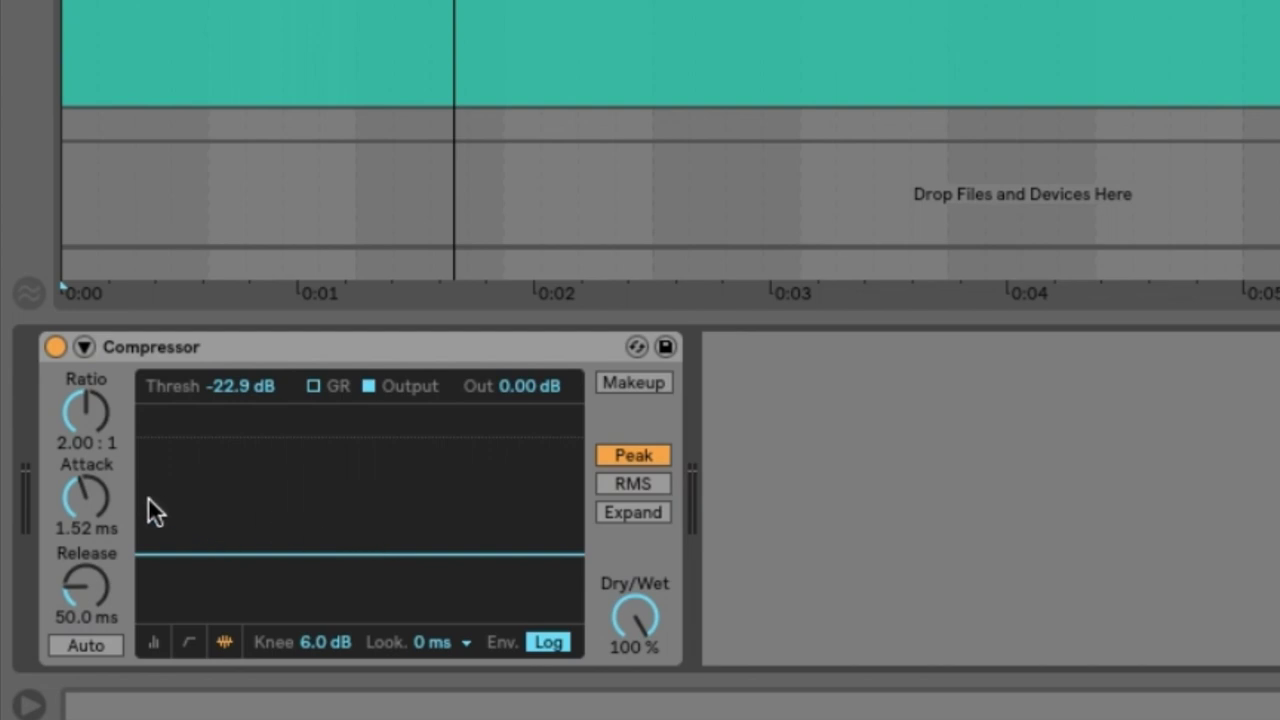
Try the Compressor's ratio at 4.85:1 and bring it down to 1.00:1.
mouse_move(86, 428)
mouse_down()
mouse_move(86, 470)
mouse_move(86, 428)
mouse_up()
drag(86, 428, 86, 400)
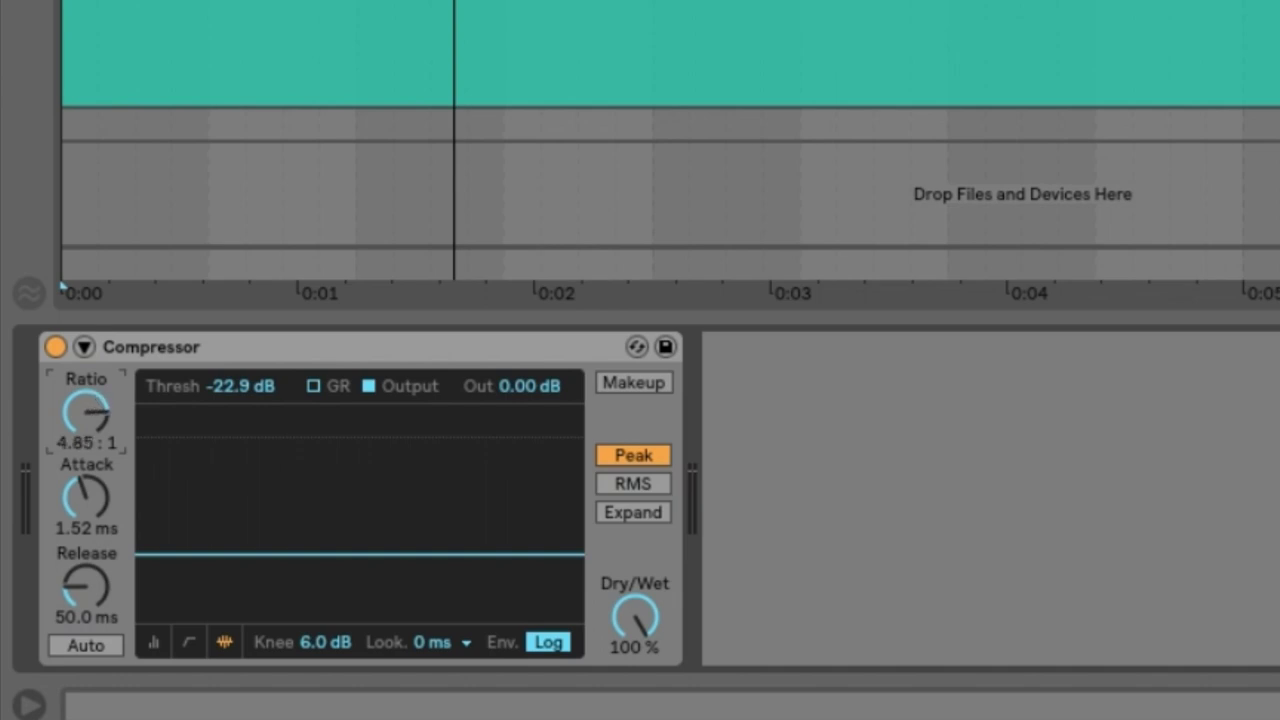
drag(86, 412, 86, 380)
drag(86, 420, 77, 438)
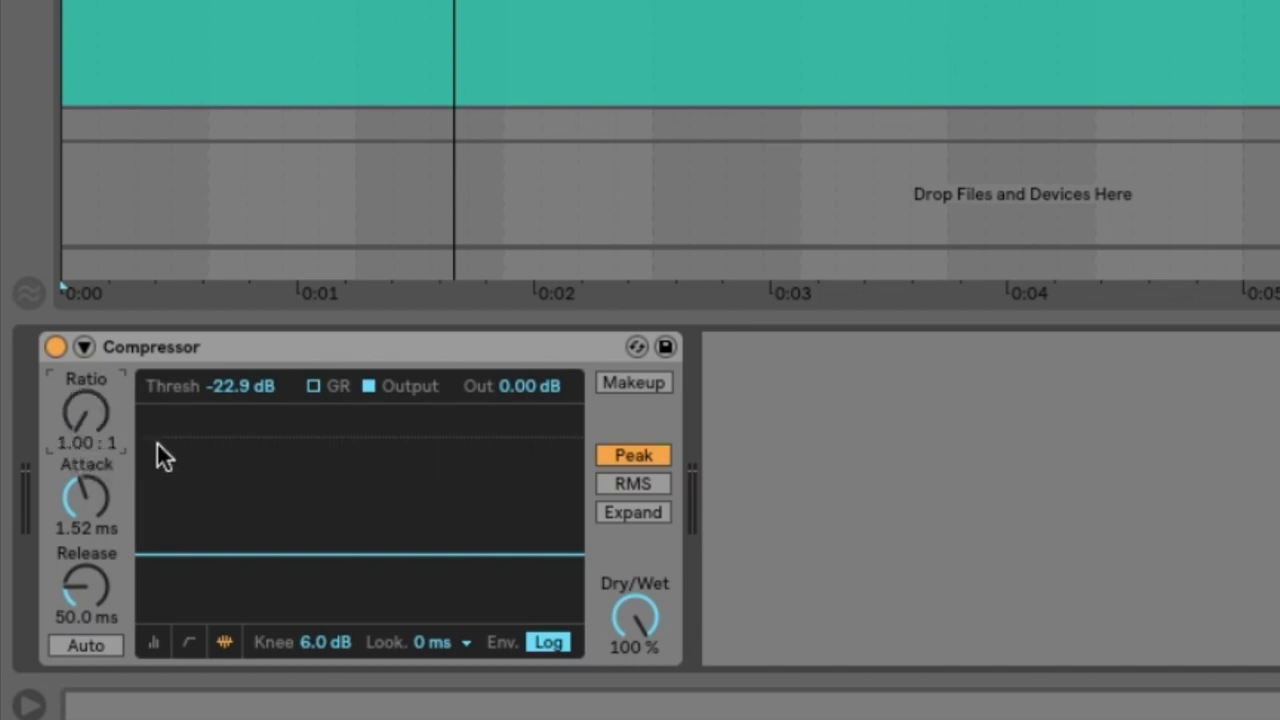
Play the loop while raising the Compressor's ratio to 2.63:1 and on to inf:1.
key(space)
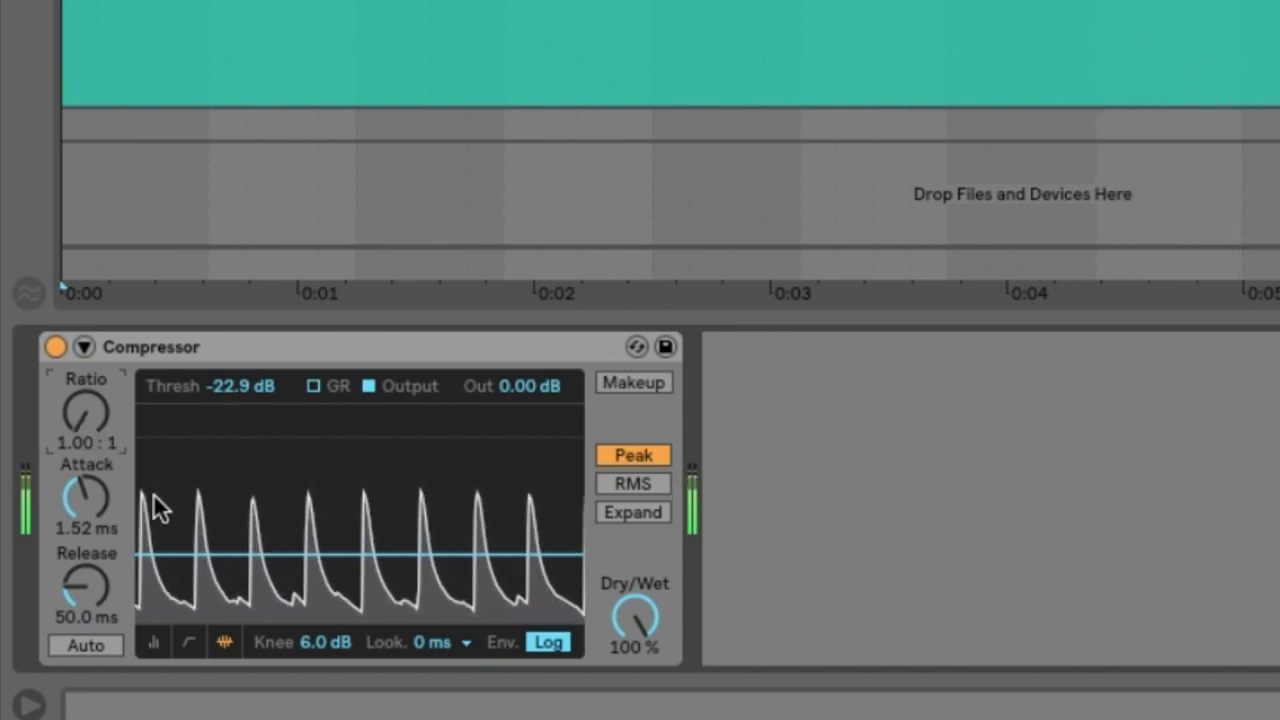
drag(94, 445, 94, 372)
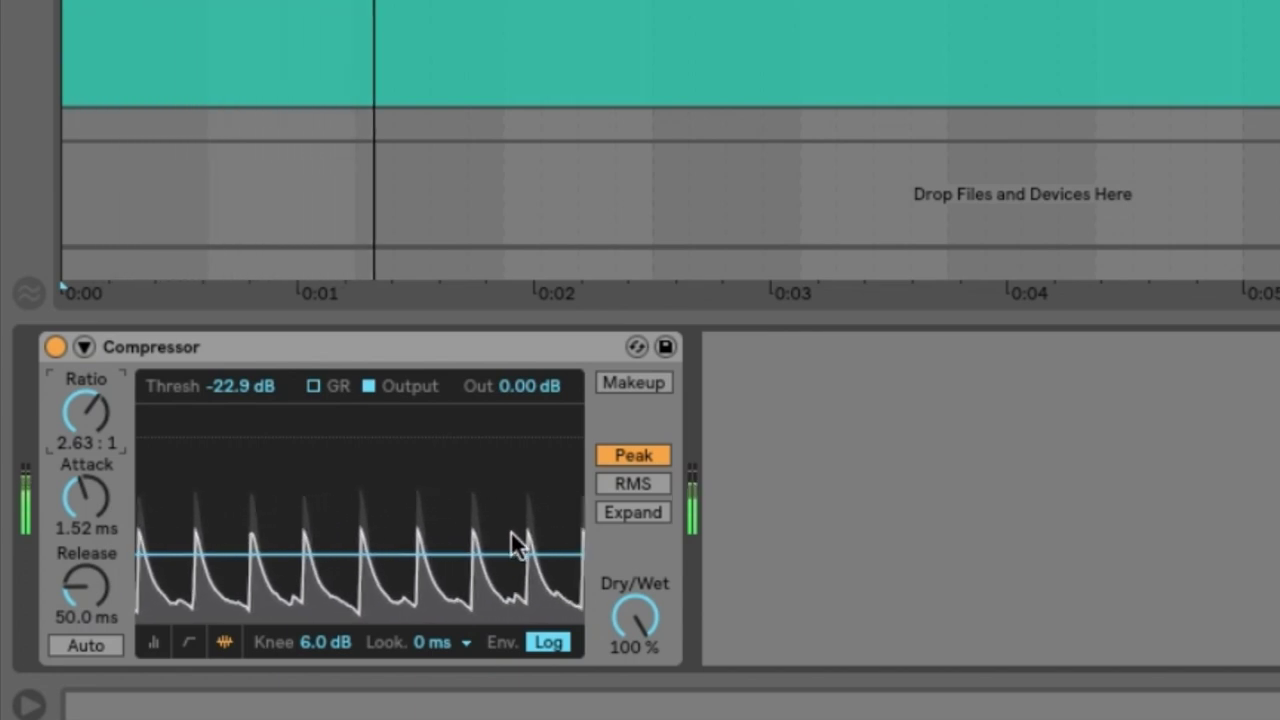
drag(110, 416, 66, 472)
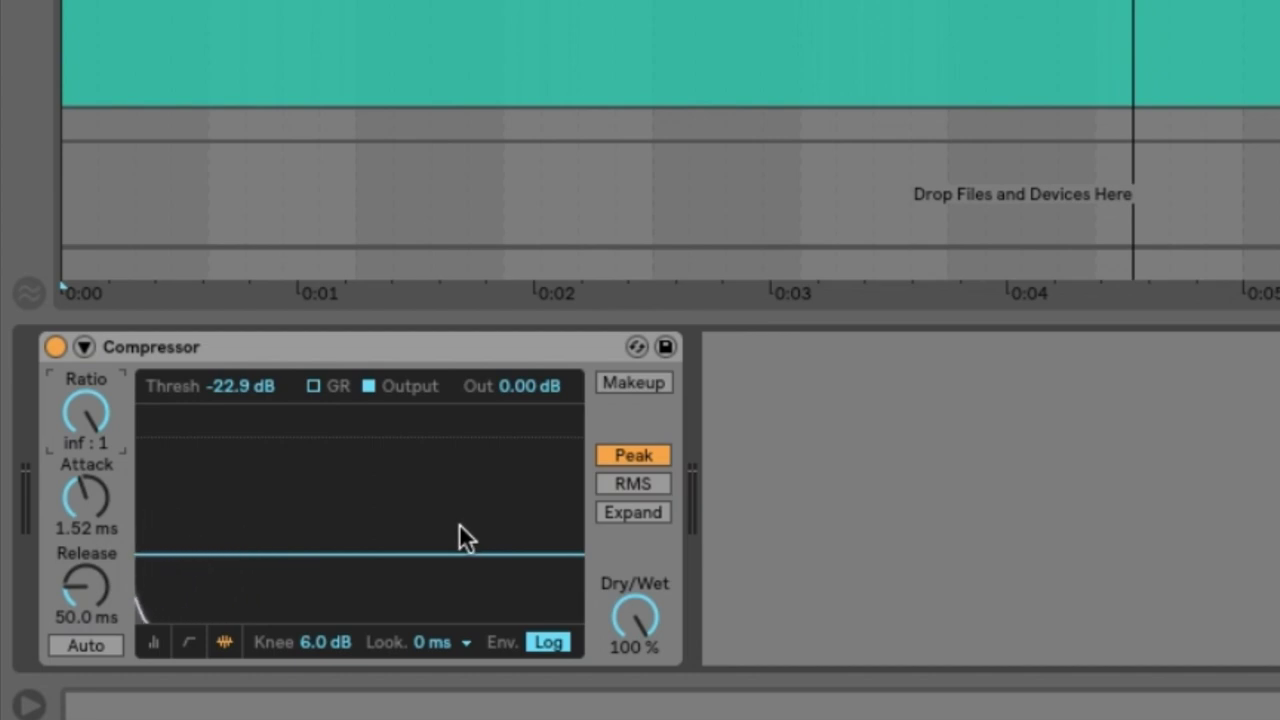
Bring the Compressor's ratio down to about 2.5:1 and settle it at 3.60:1.
drag(72, 420, 72, 436)
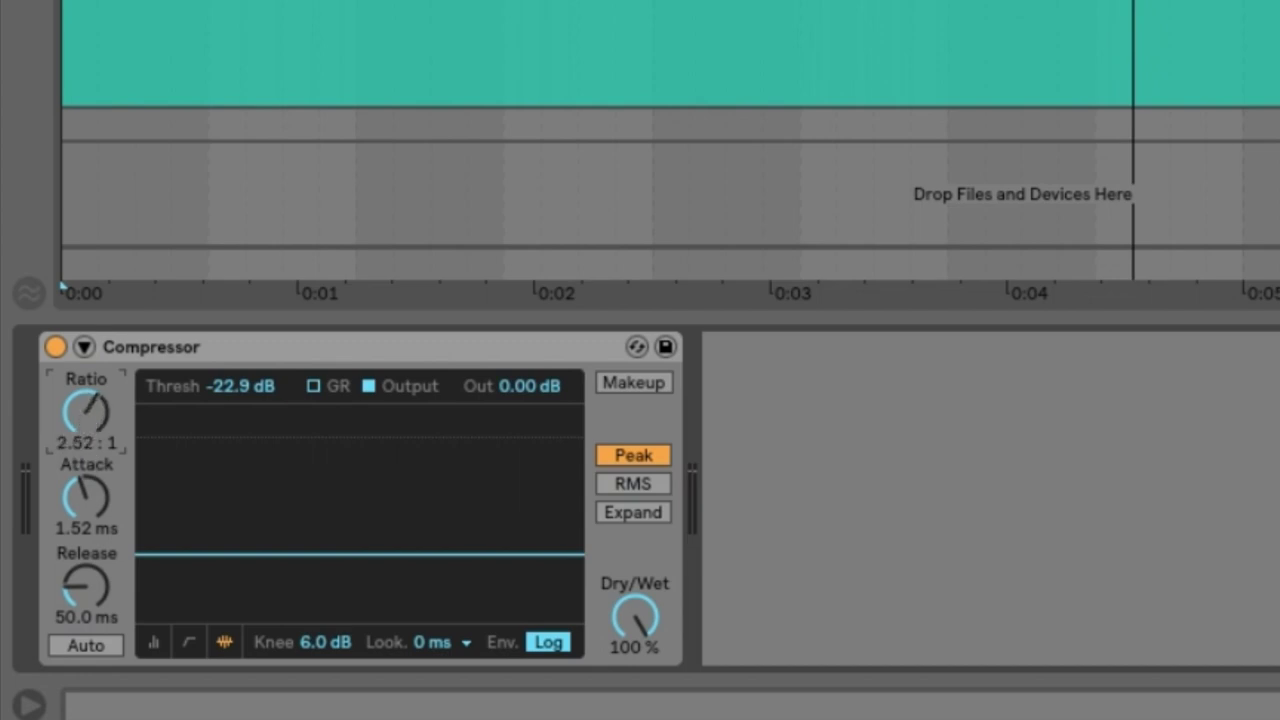
drag(78, 411, 78, 408)
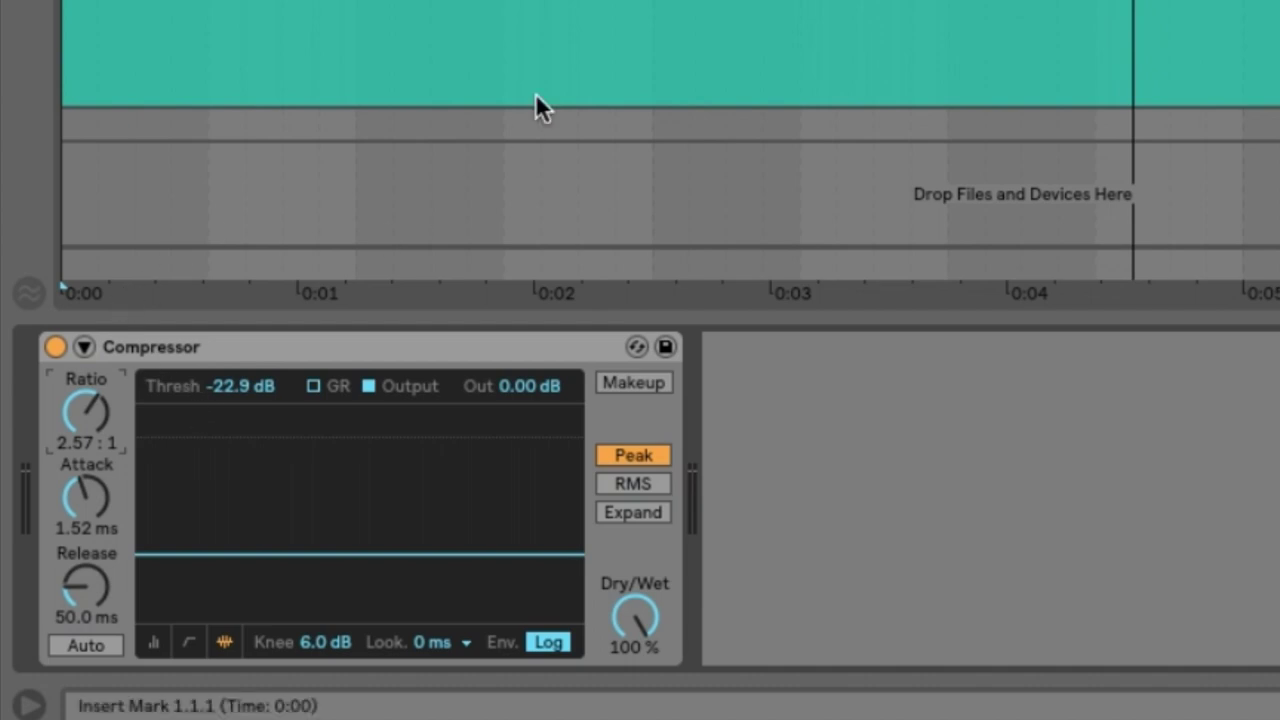
mouse_move(88, 409)
mouse_down()
mouse_move(88, 430)
mouse_move(88, 395)
mouse_move(88, 417)
mouse_move(85, 405)
mouse_up()
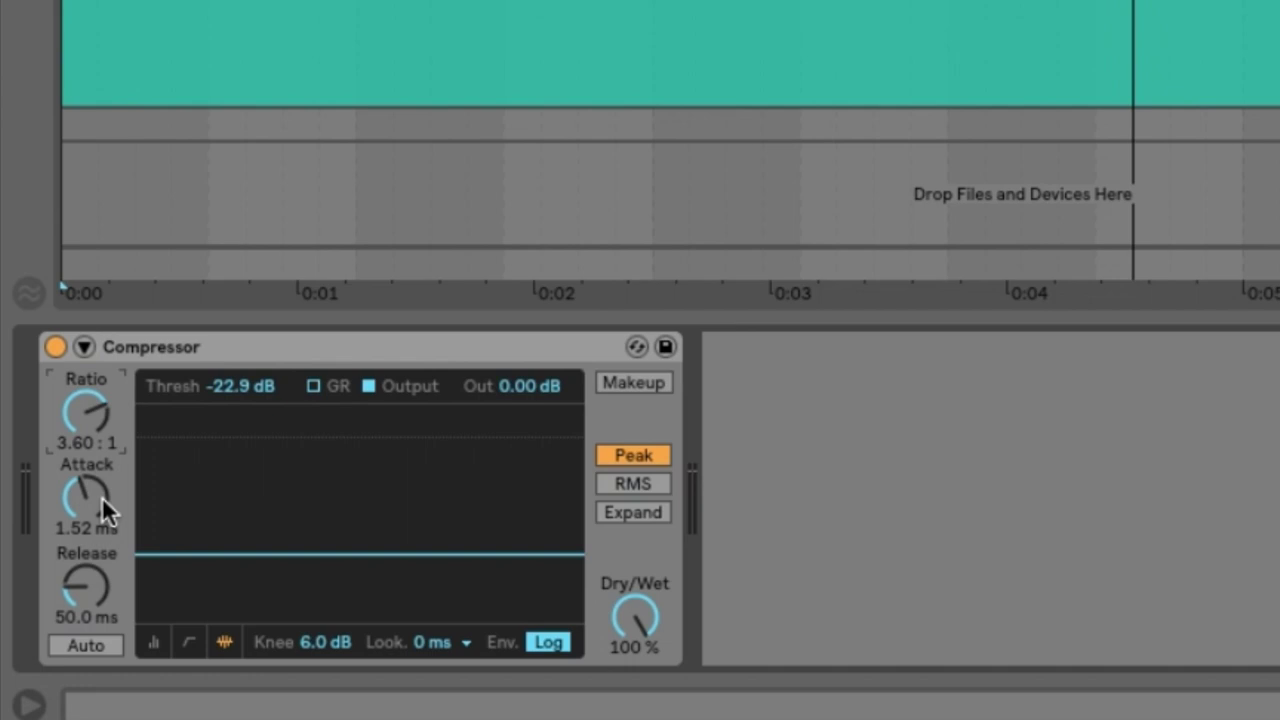
Play the loop and compare Compressor attack times of 1.83 ms, 0.01 ms, 1.52 ms and 1.00 s.
drag(109, 497, 109, 560)
key(space)
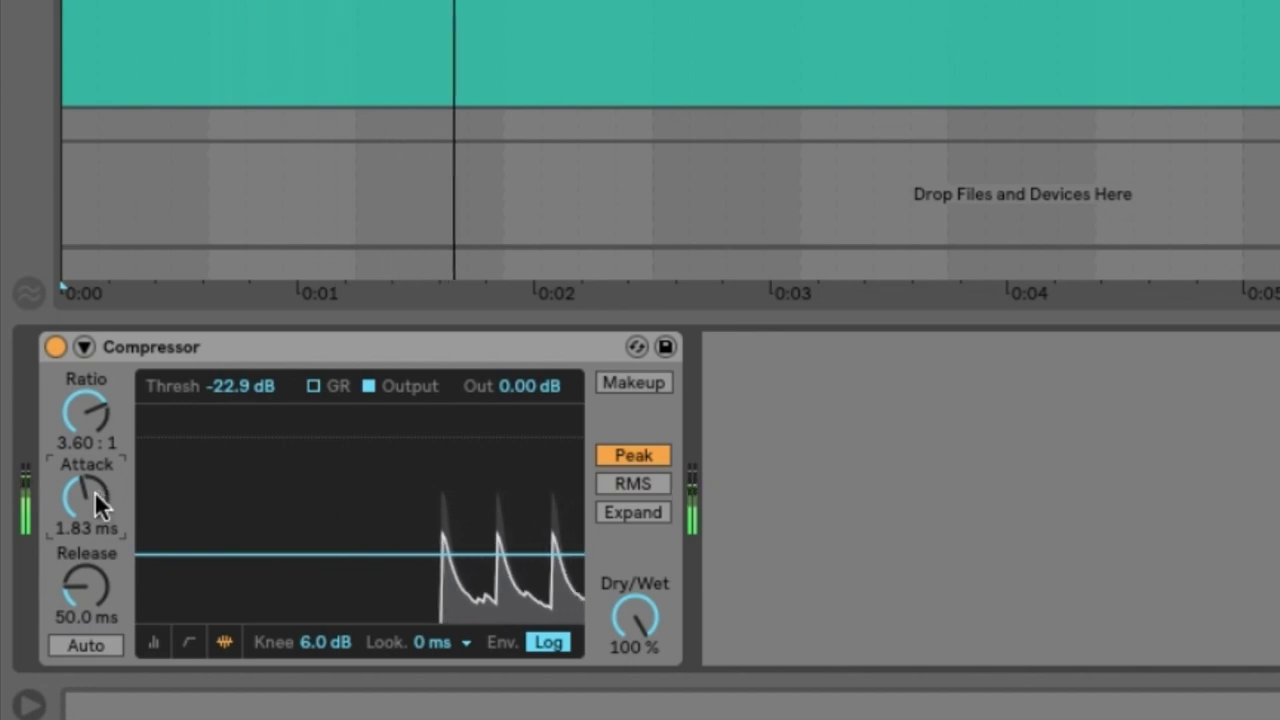
drag(94, 491, 96, 560)
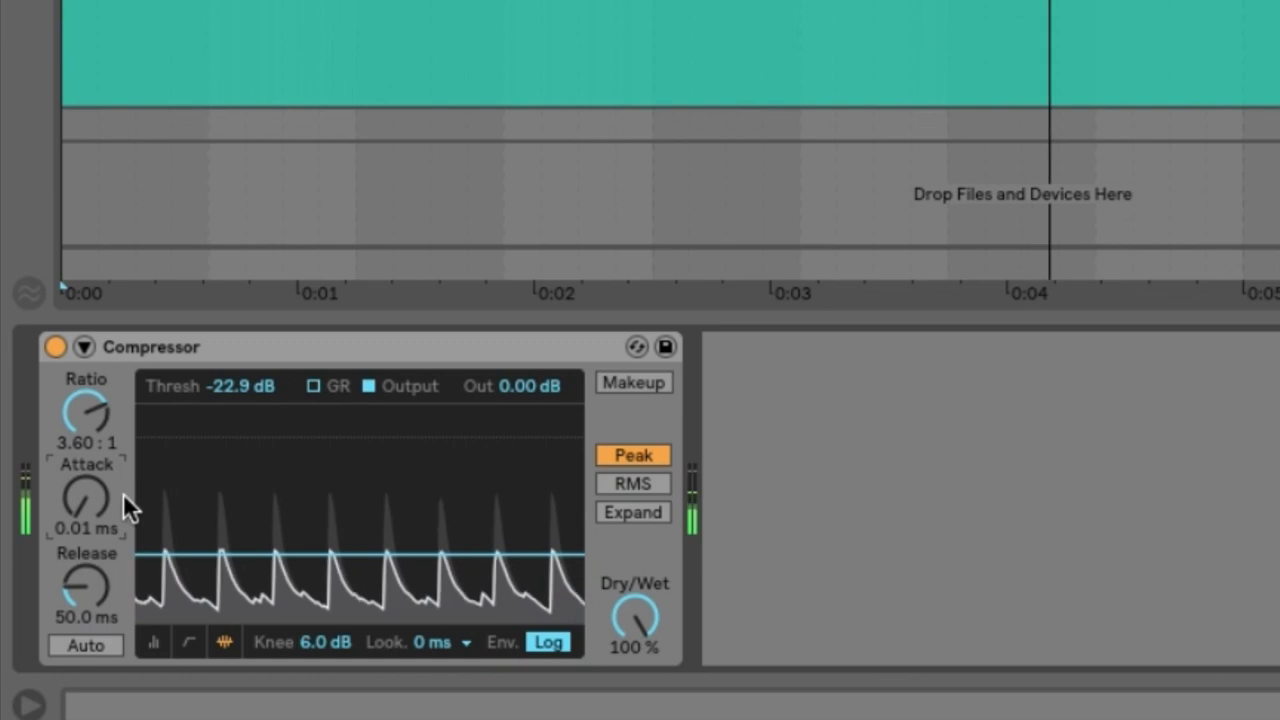
drag(123, 493, 123, 425)
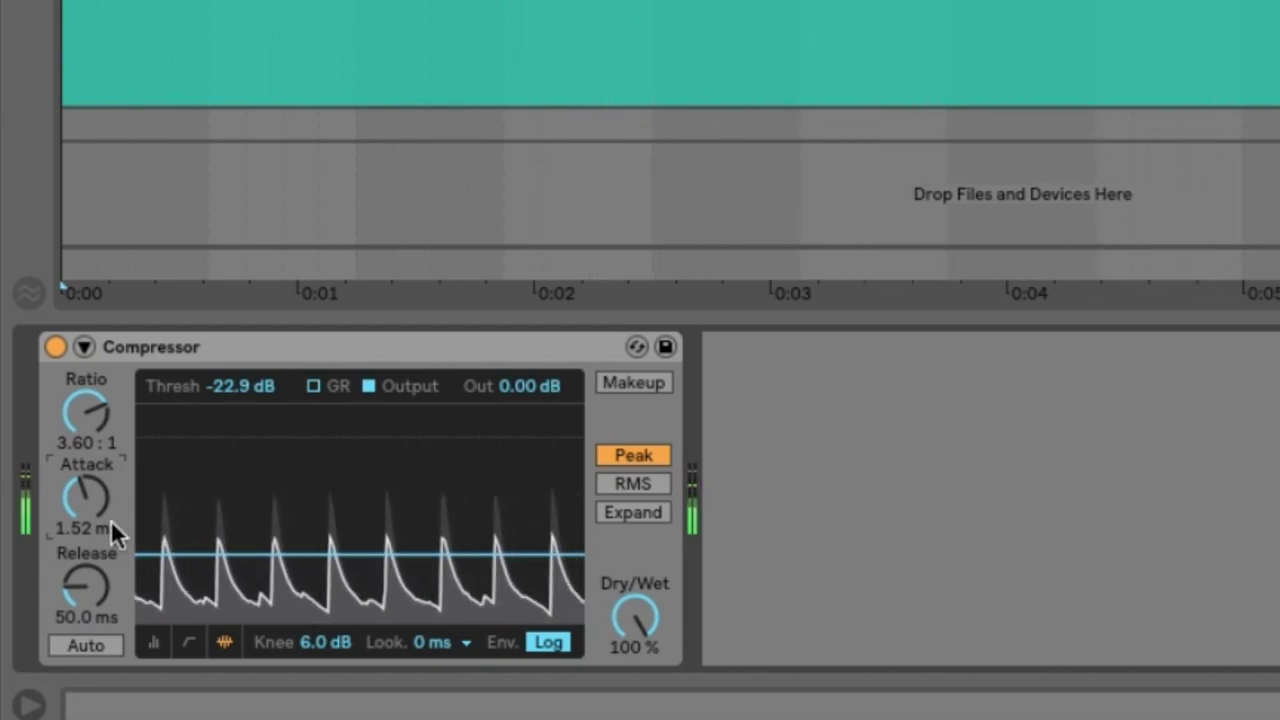
drag(69, 510, 69, 430)
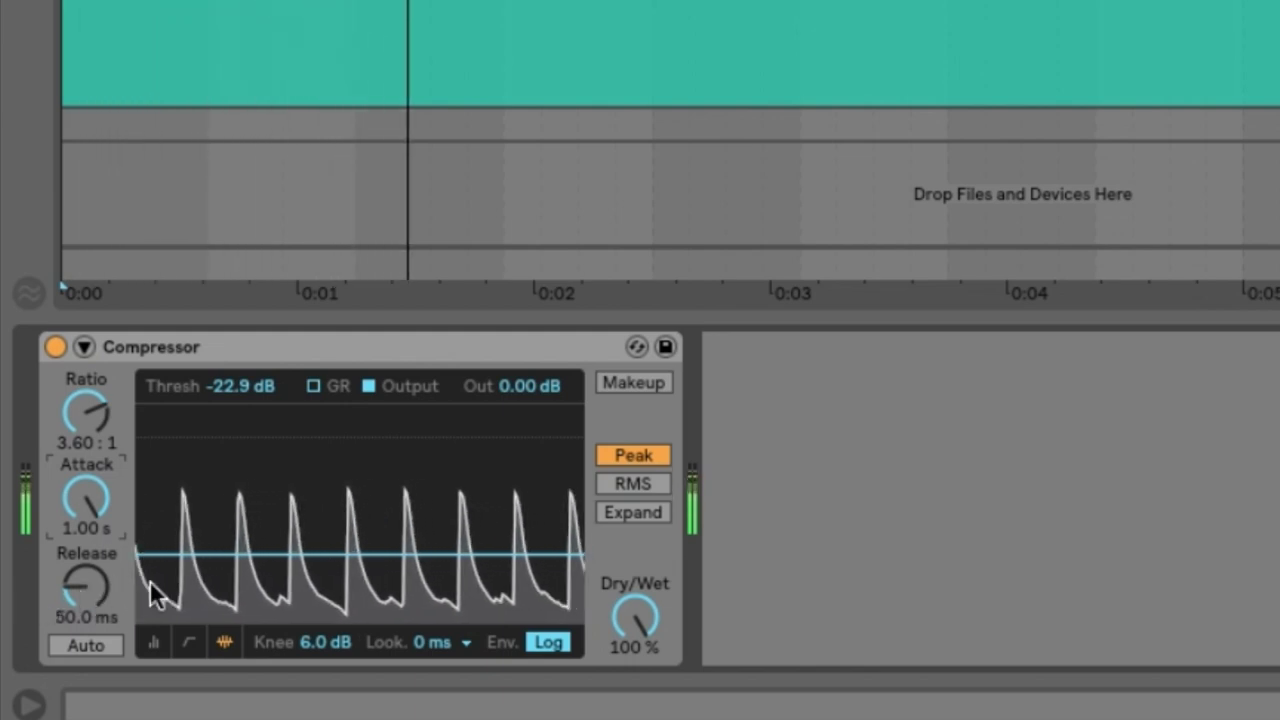
Switch the Compressor to its collapsed meter view and set the attack to 0.73 ms.
click(165, 637)
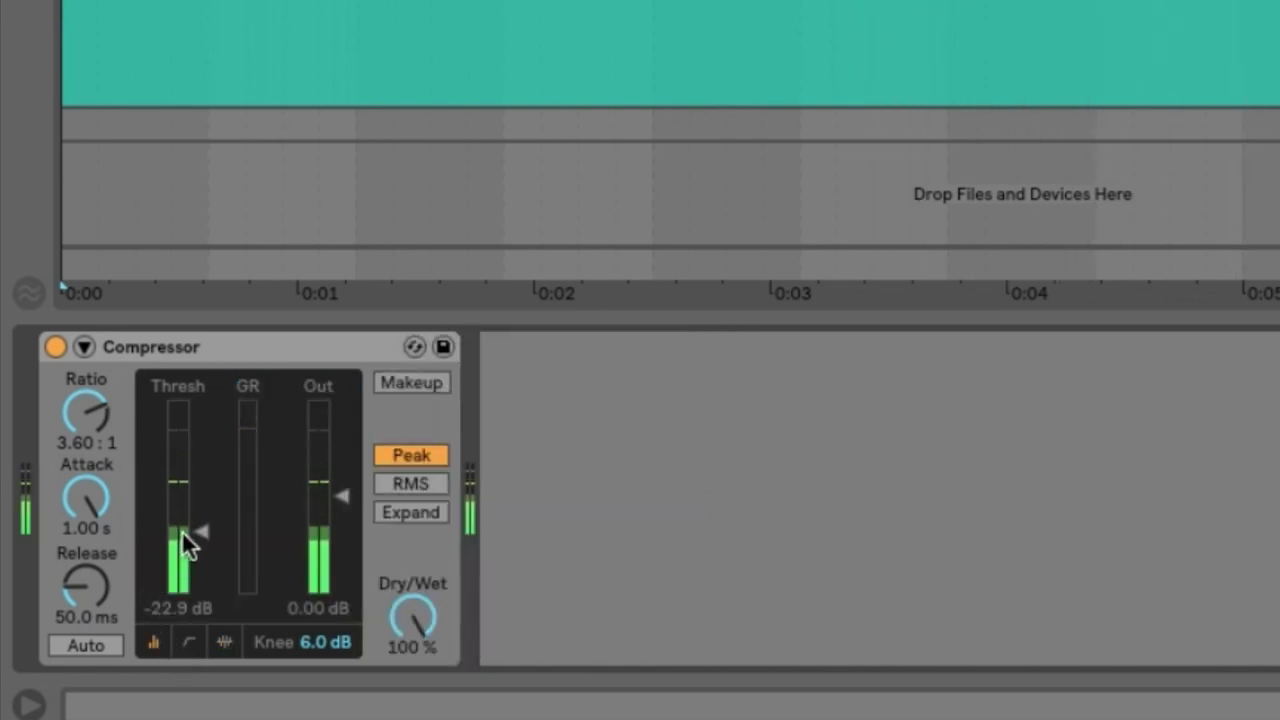
mouse_move(90, 505)
mouse_down()
mouse_move(90, 565)
mouse_move(85, 490)
mouse_move(80, 506)
mouse_up()
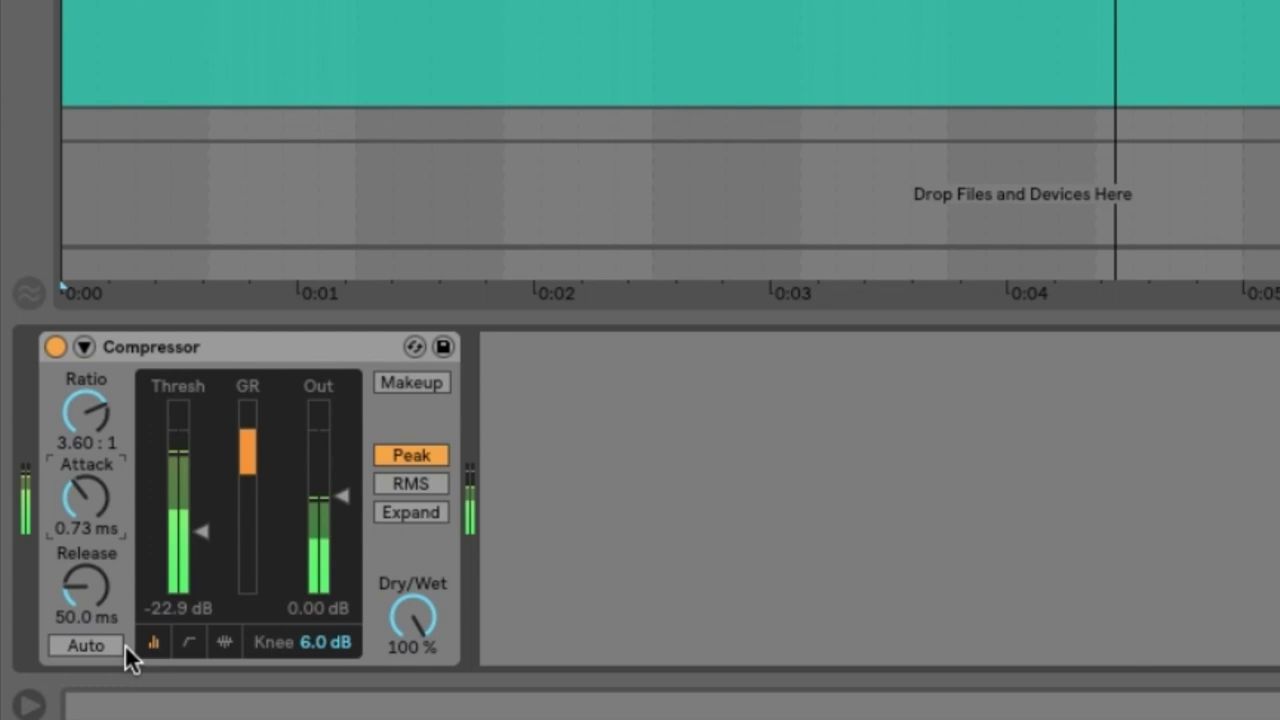
Compare Compressor release times from 1.00 ms up to 3.00 s during playback, and settle on 164 ms.
drag(85, 588, 85, 630)
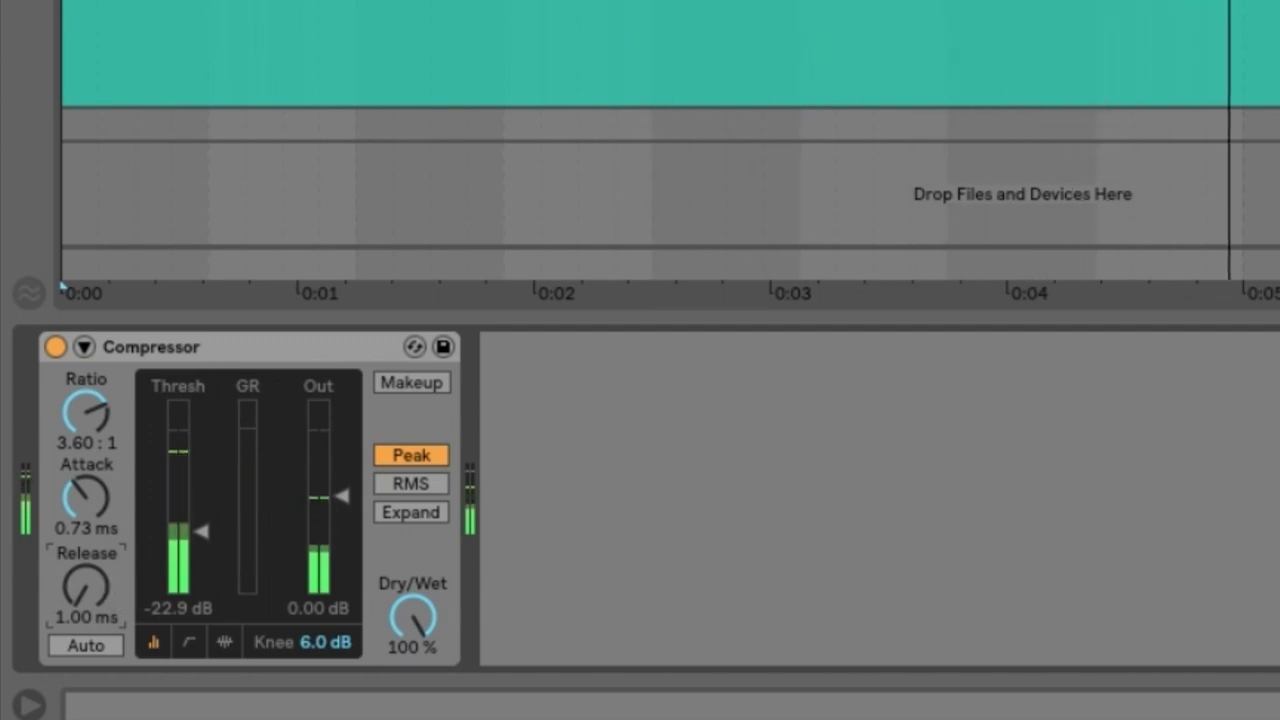
drag(70, 598, 70, 570)
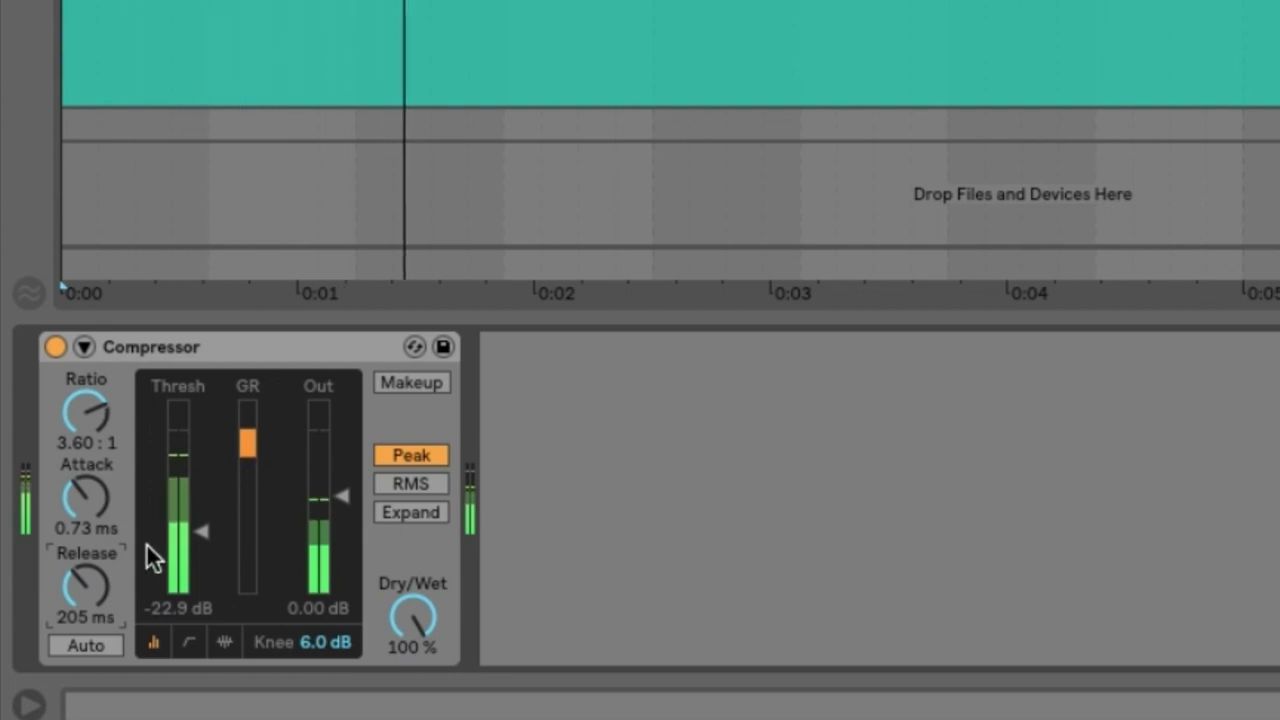
drag(109, 572, 109, 526)
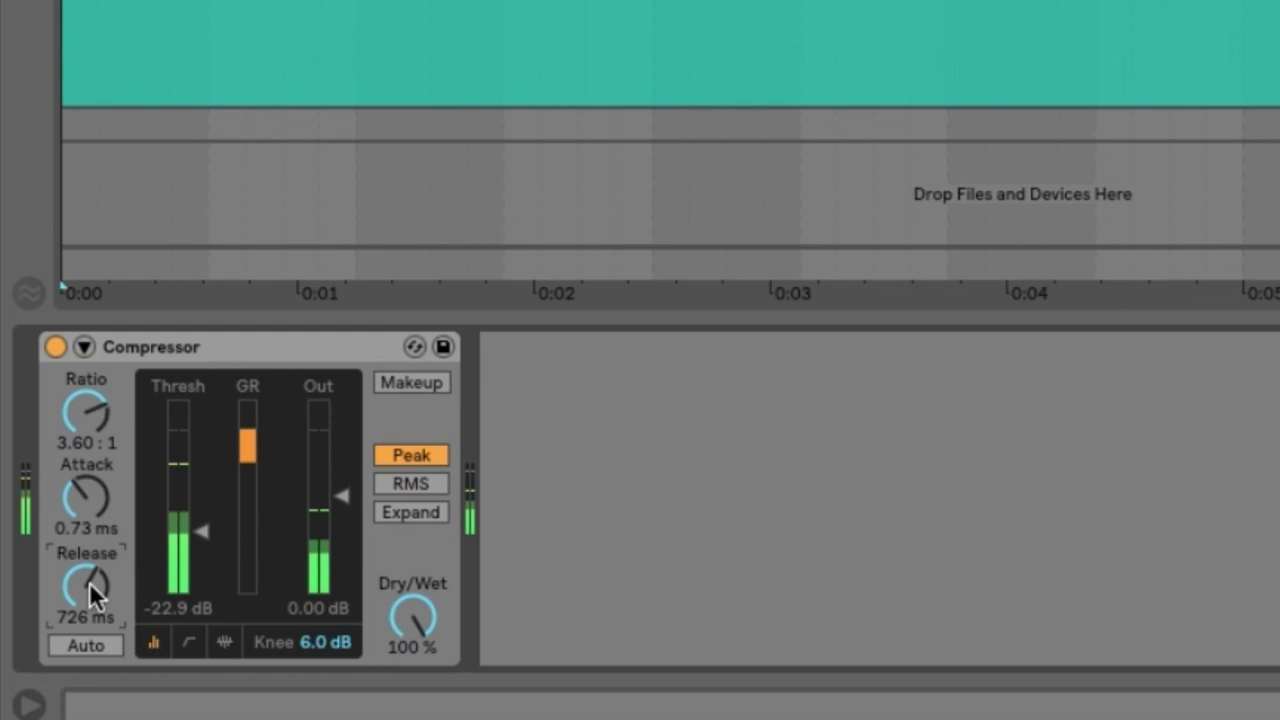
scroll(86, 591, up, 10)
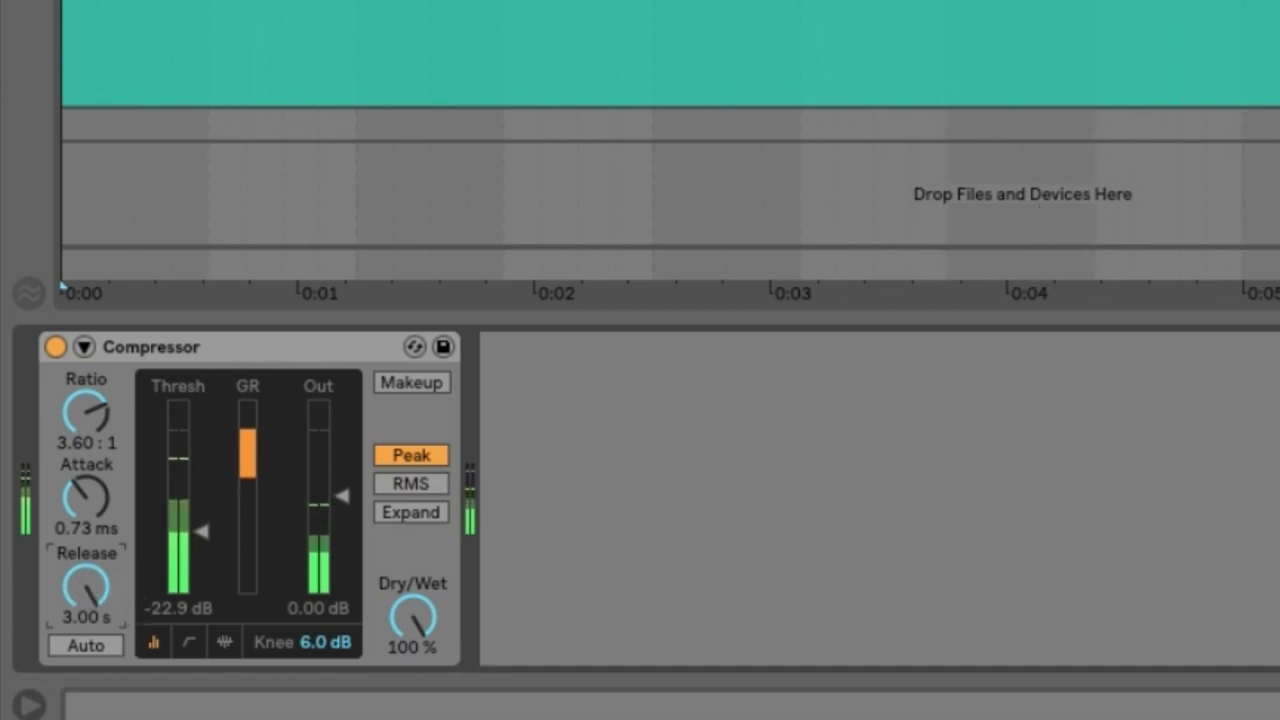
drag(86, 588, 85, 601)
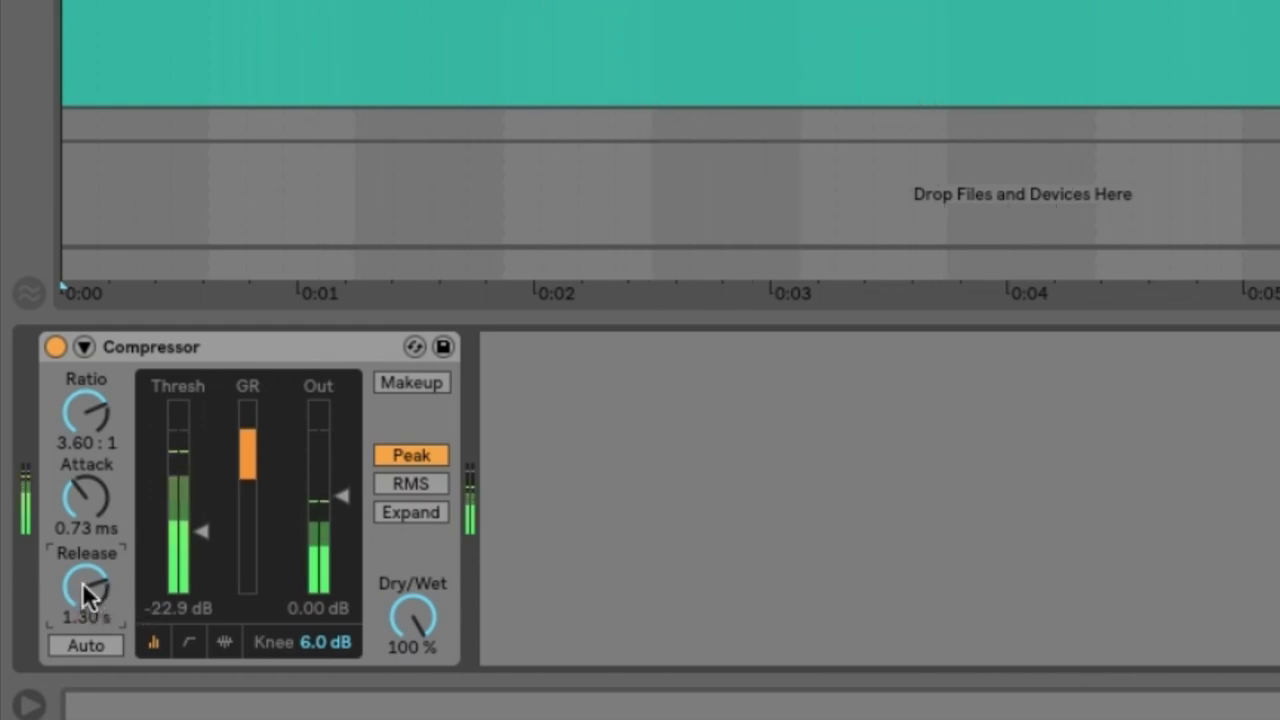
drag(80, 583, 140, 578)
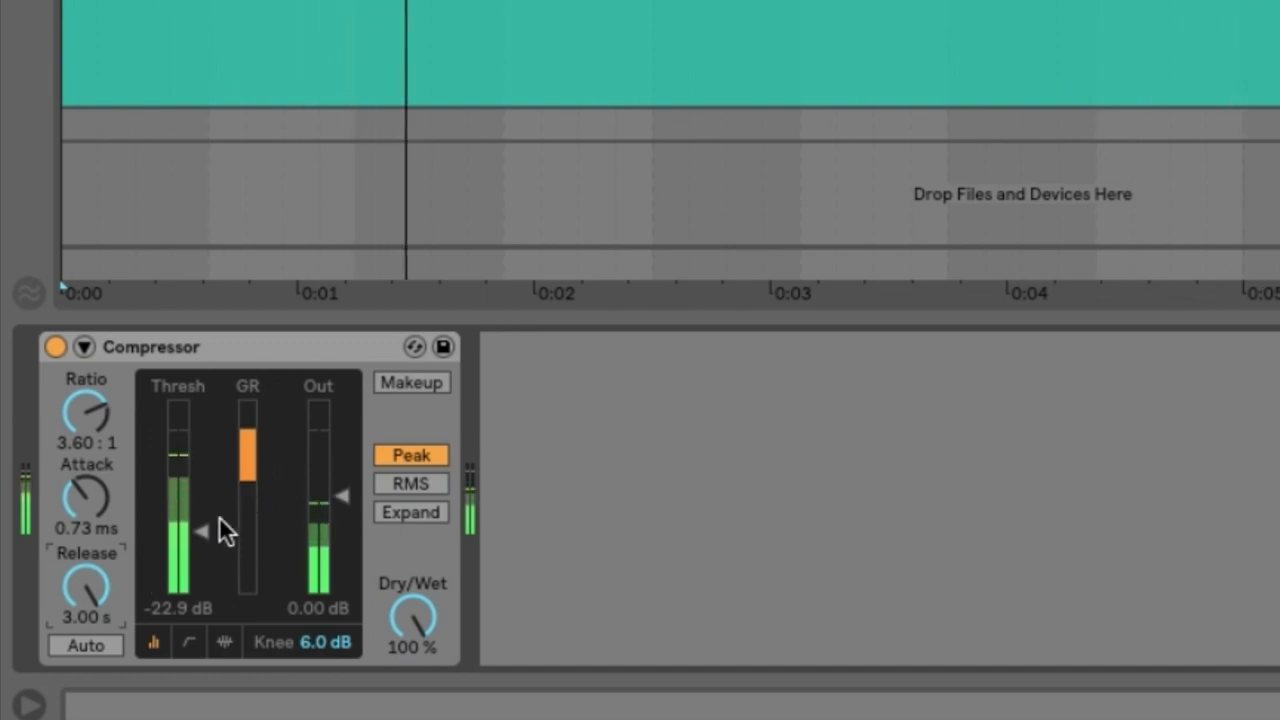
mouse_move(107, 569)
mouse_down()
mouse_move(107, 630)
mouse_move(105, 569)
mouse_up()
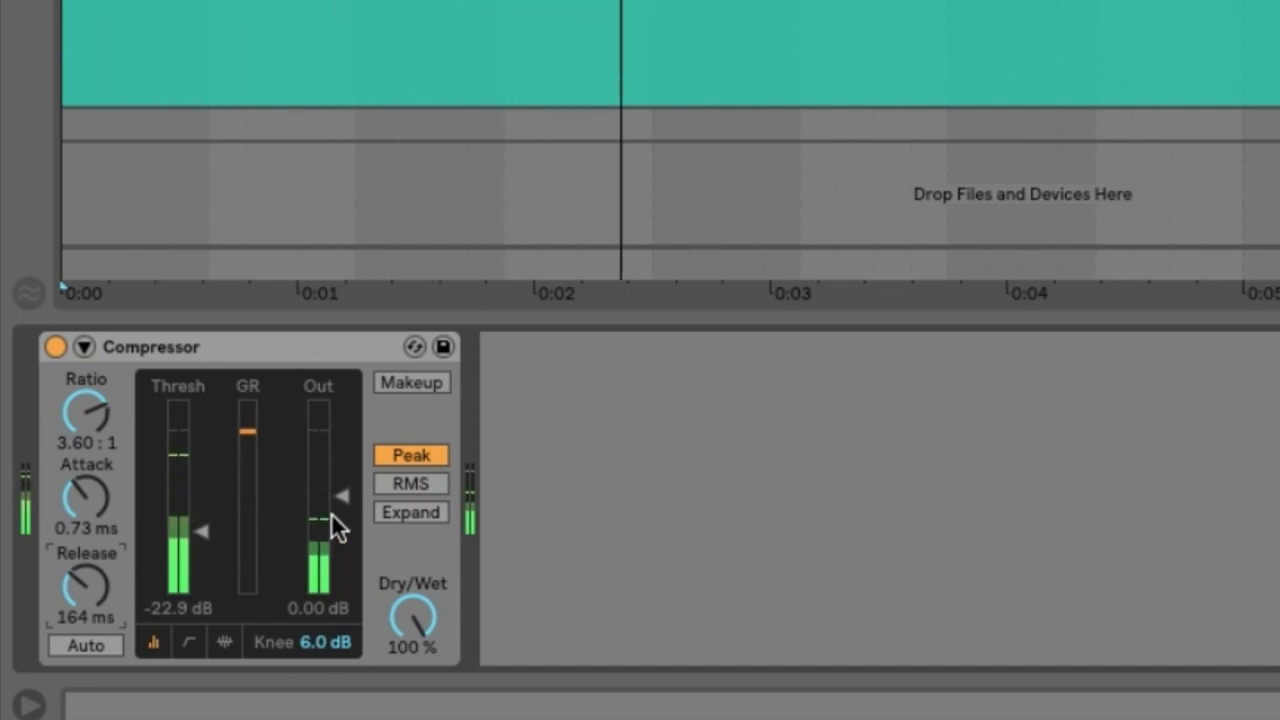
Raise the Compressor's output gain to 5.61 dB and on up to 9.58 dB during playback.
drag(341, 494, 341, 485)
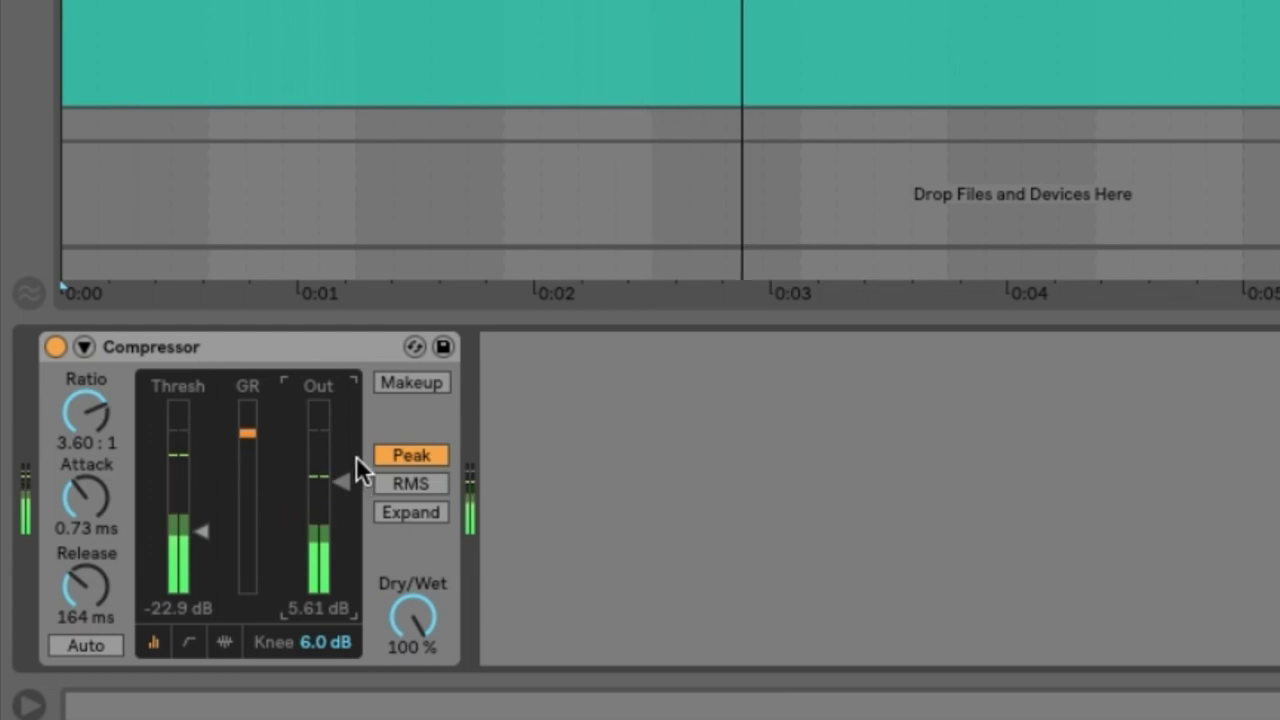
mouse_move(343, 478)
mouse_down()
mouse_move(343, 458)
mouse_move(343, 471)
mouse_up()
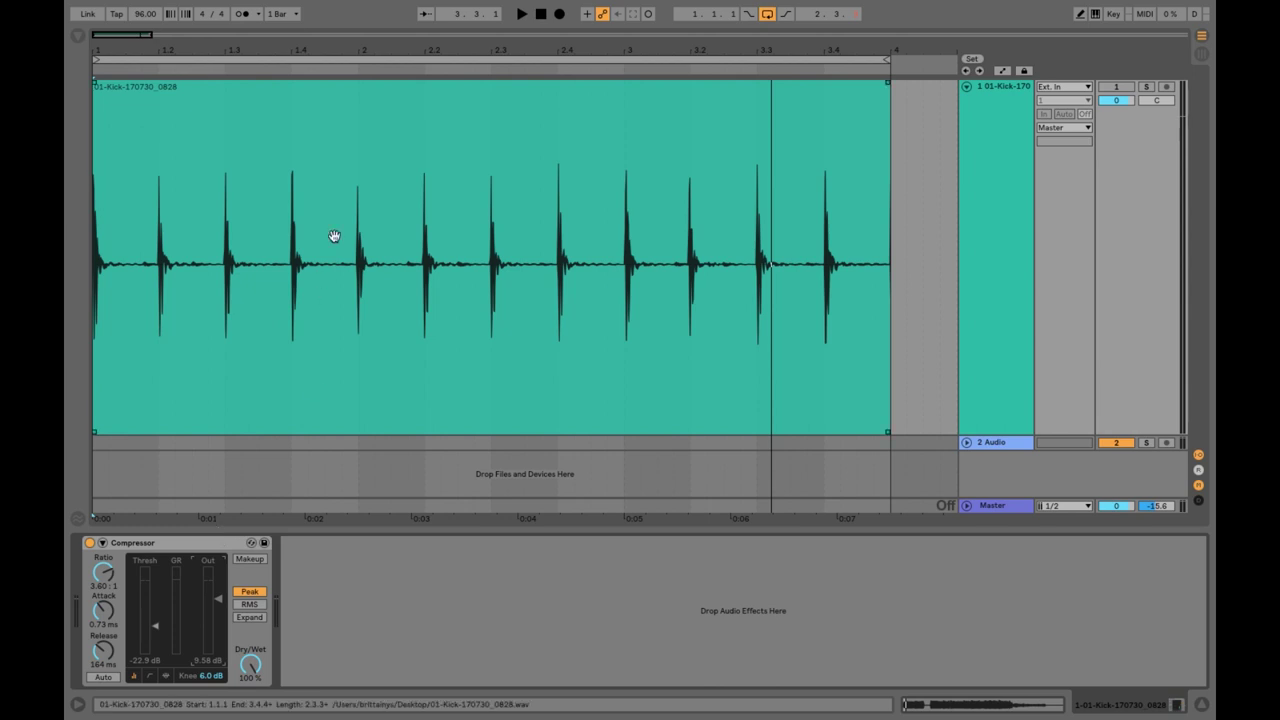
Examine the kick hit at bar 2 up close and highlight its decay tail, about 80 ms long.
drag(384, 50, 375, 230)
drag(633, 230, 808, 45)
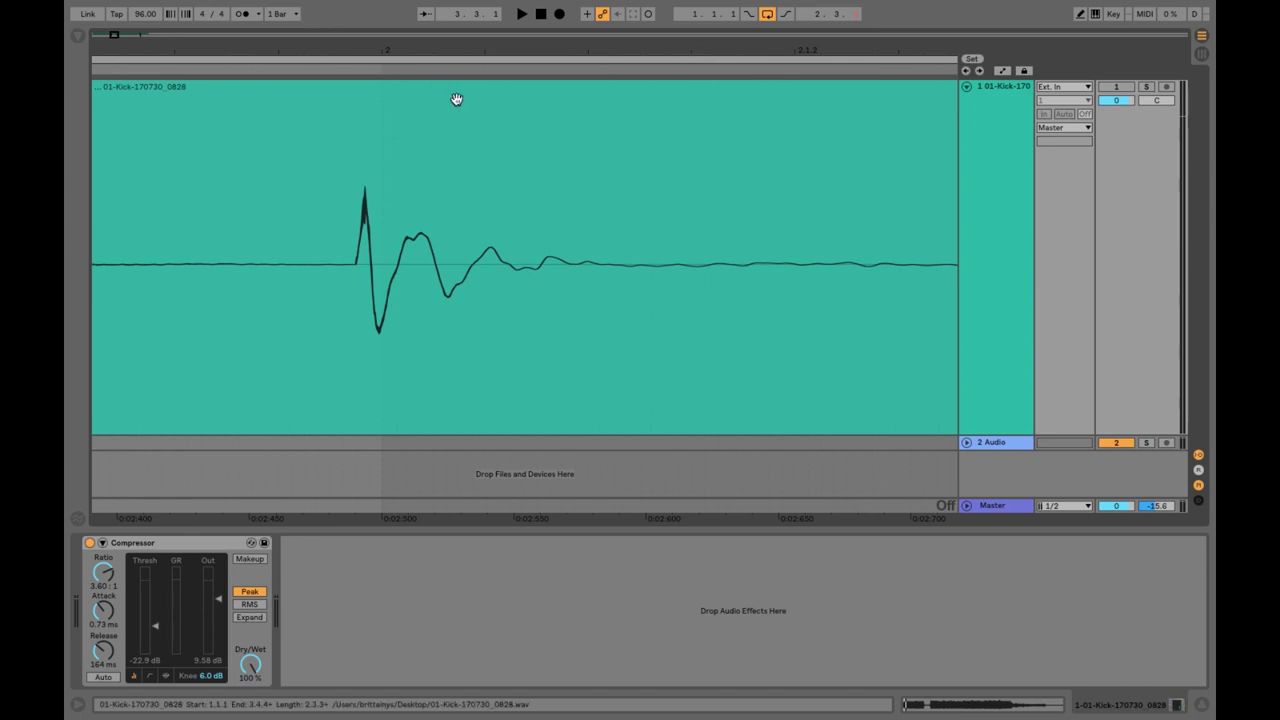
click(258, 292)
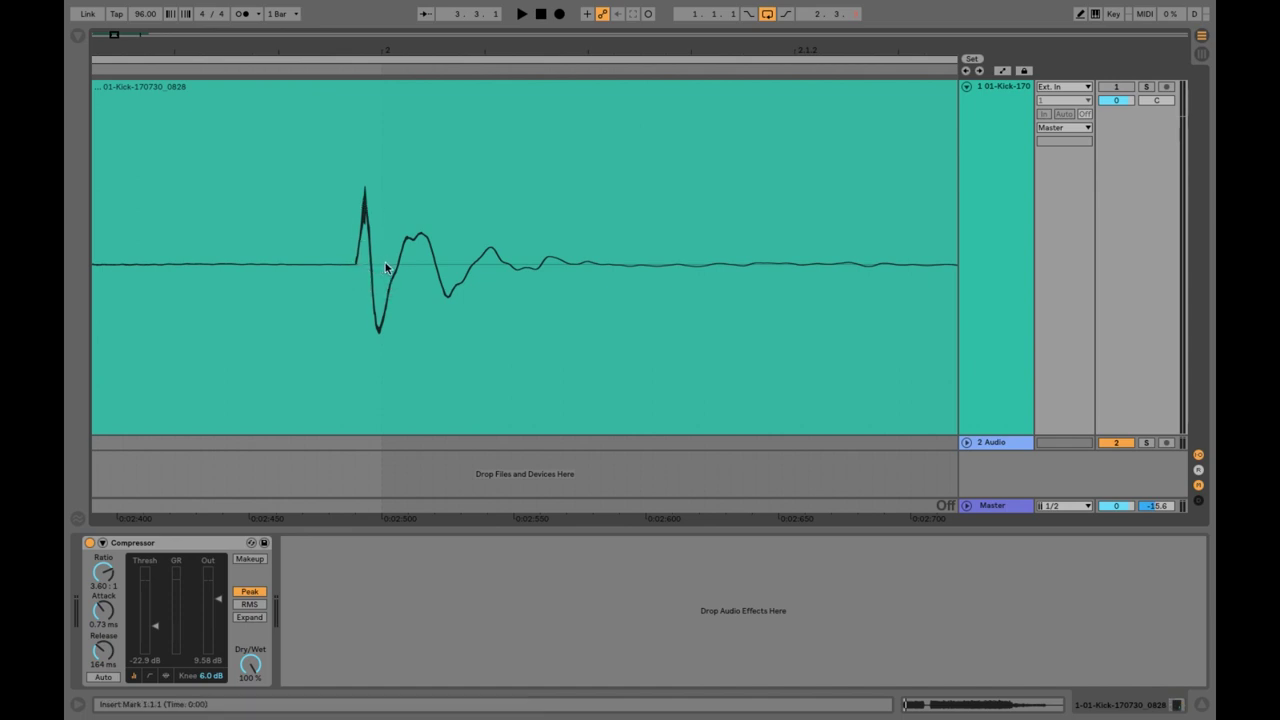
drag(384, 268, 597, 280)
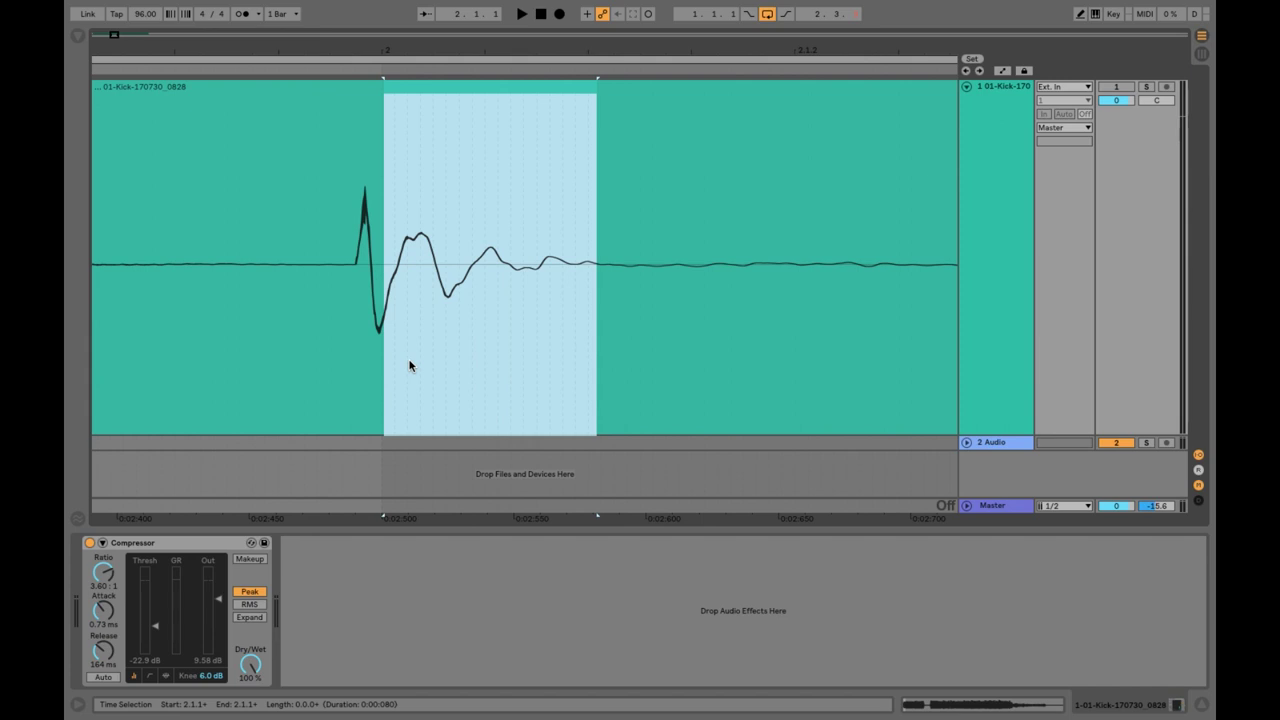
Switch the kick track back on and play the whole loop from the beginning.
drag(412, 53, 412, 15)
click(355, 228)
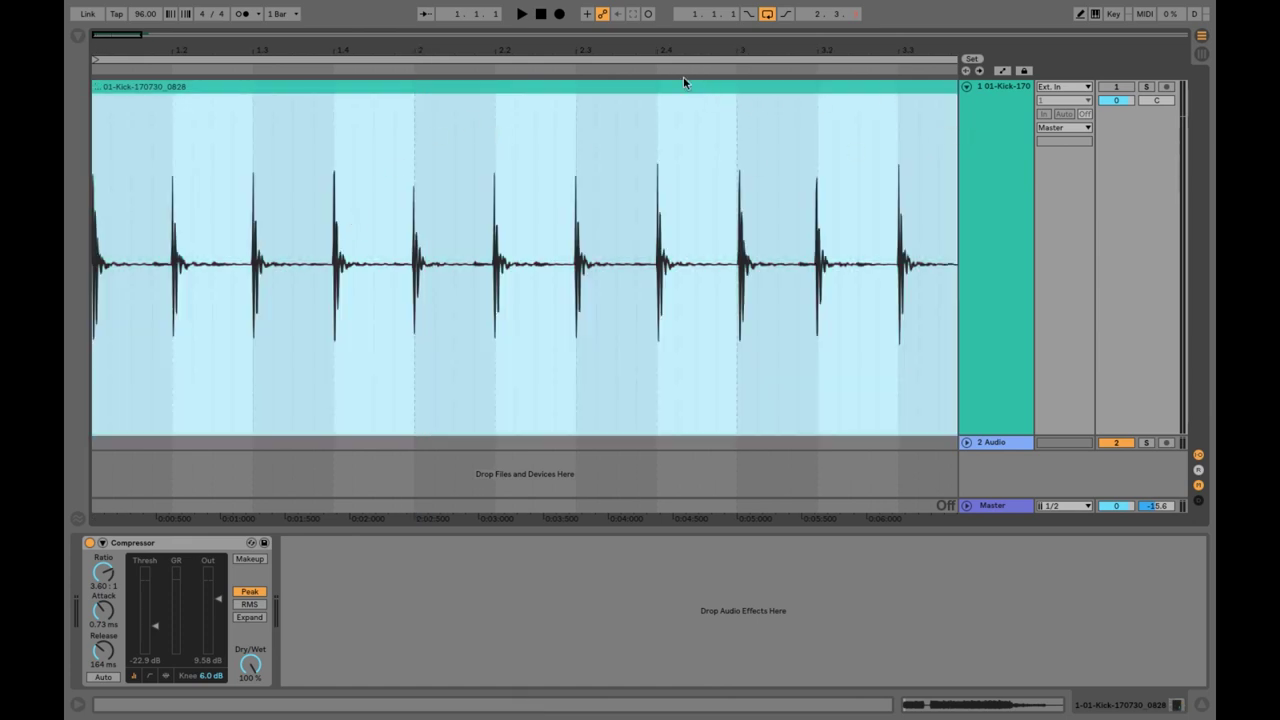
click(541, 15)
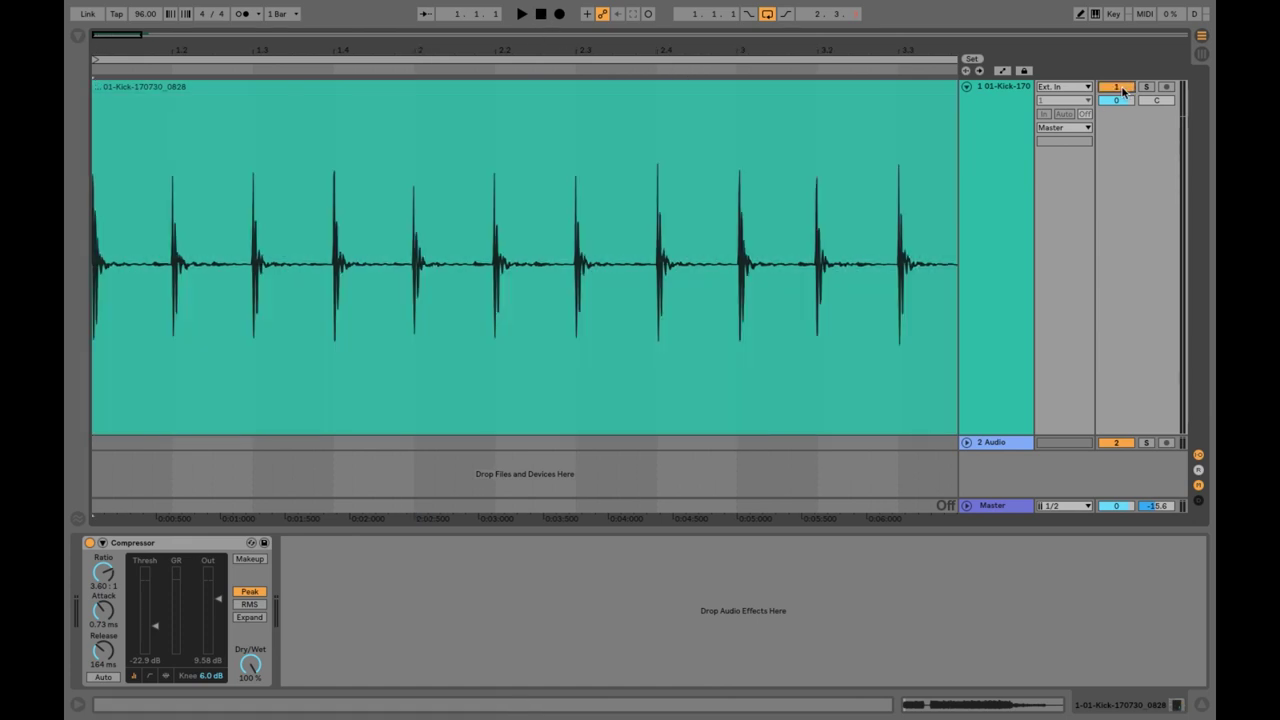
key(space)
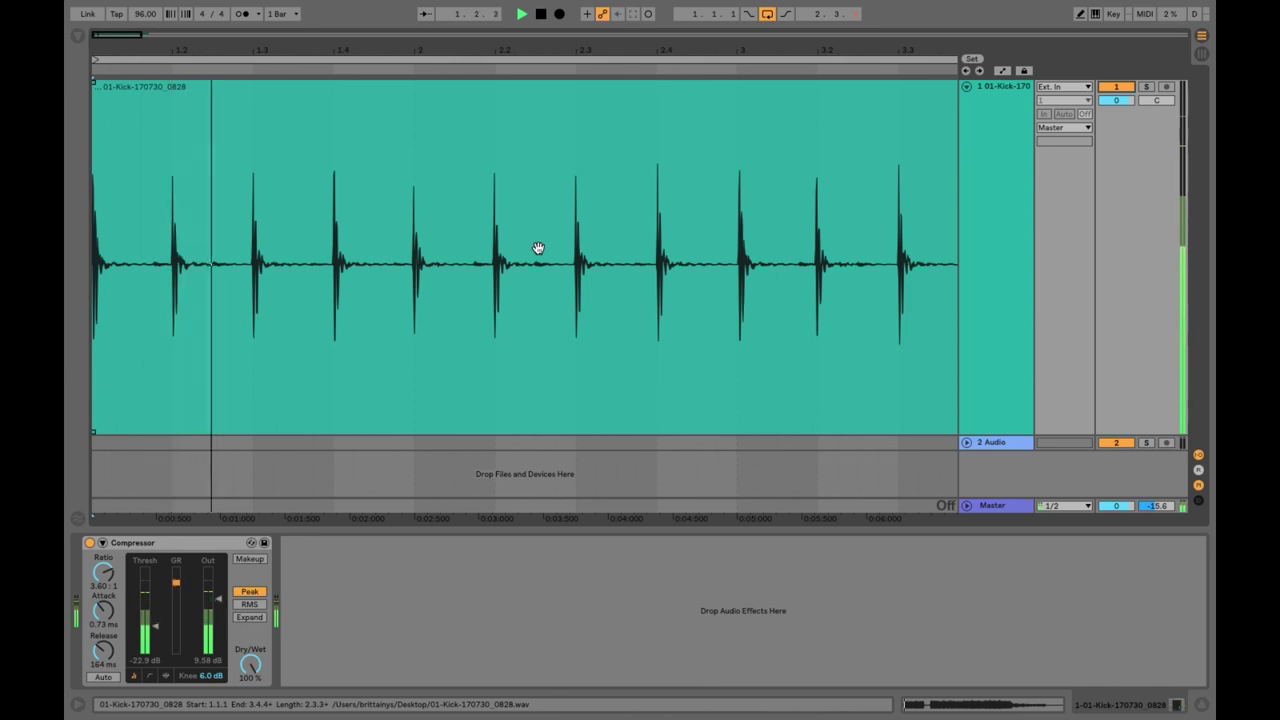
Reset the Compressor to ratio 2.00:1, attack 2.00 ms, release 50.0 ms, threshold 0.00 dB and output gain 1.65 dB.
drag(103, 572, 103, 600)
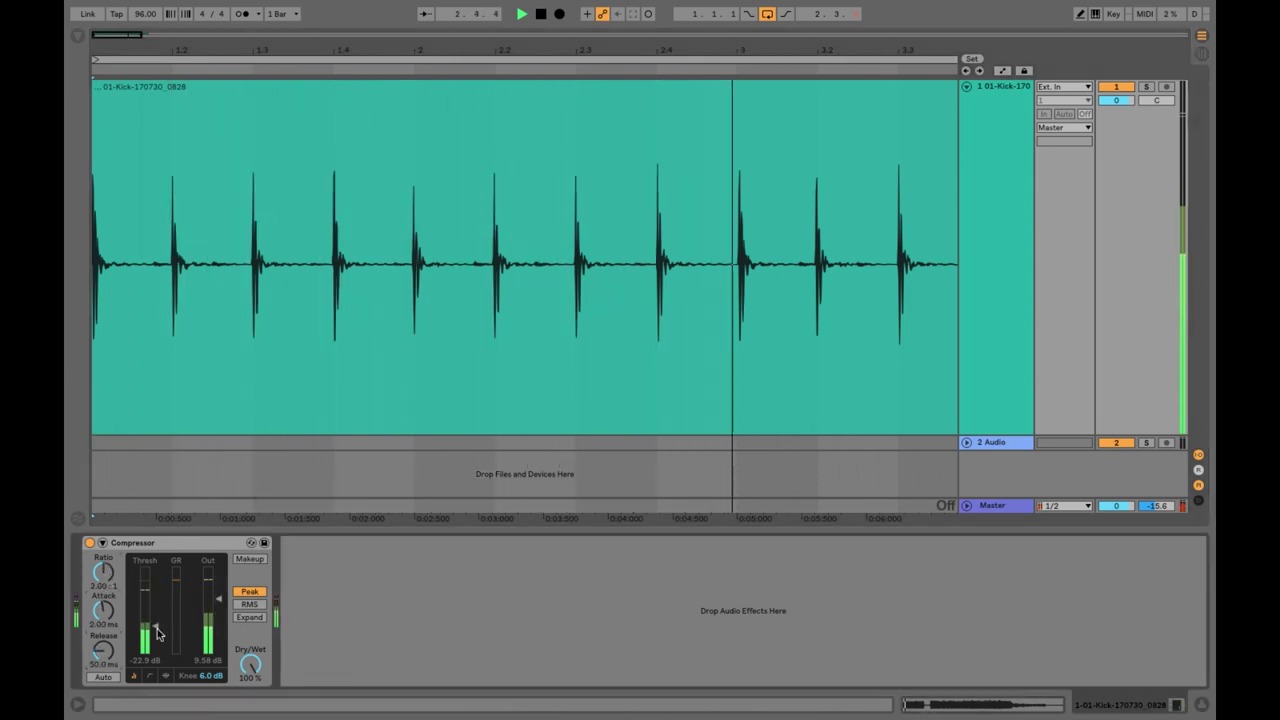
drag(103, 650, 103, 662)
drag(157, 630, 157, 580)
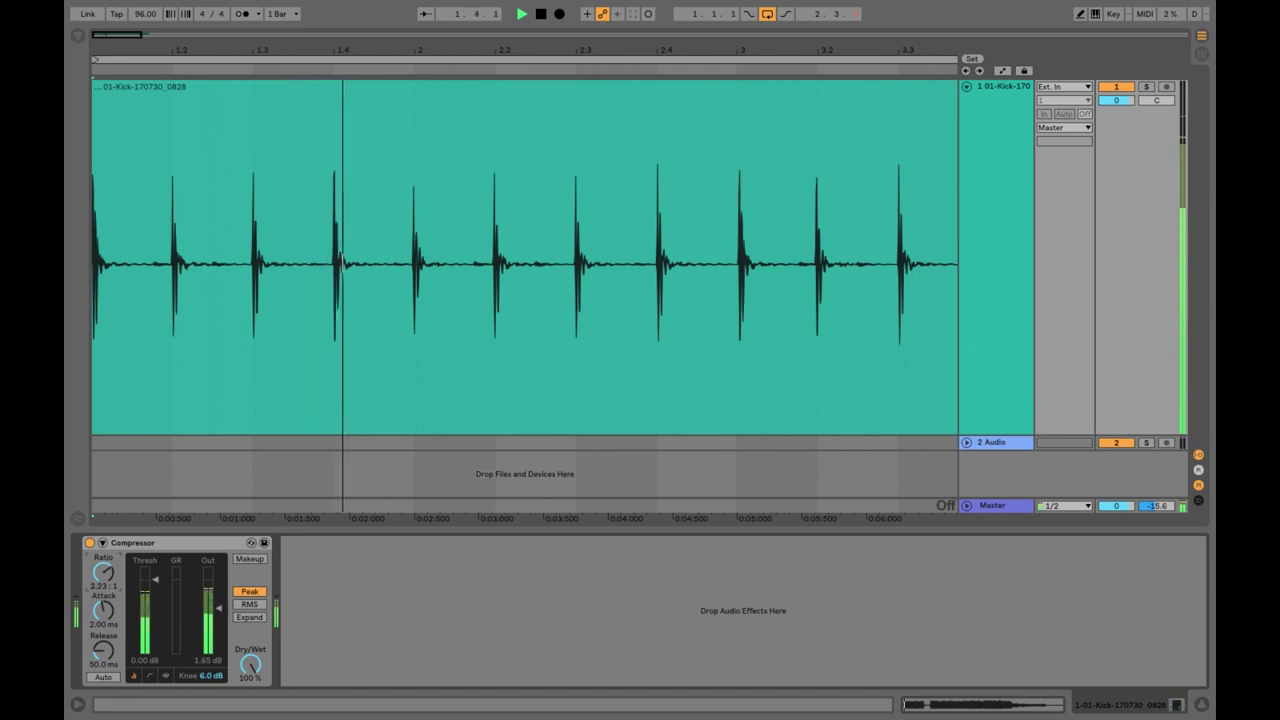
Set the Compressor's ratio to exactly 4.00:1.
drag(99, 587, 99, 580)
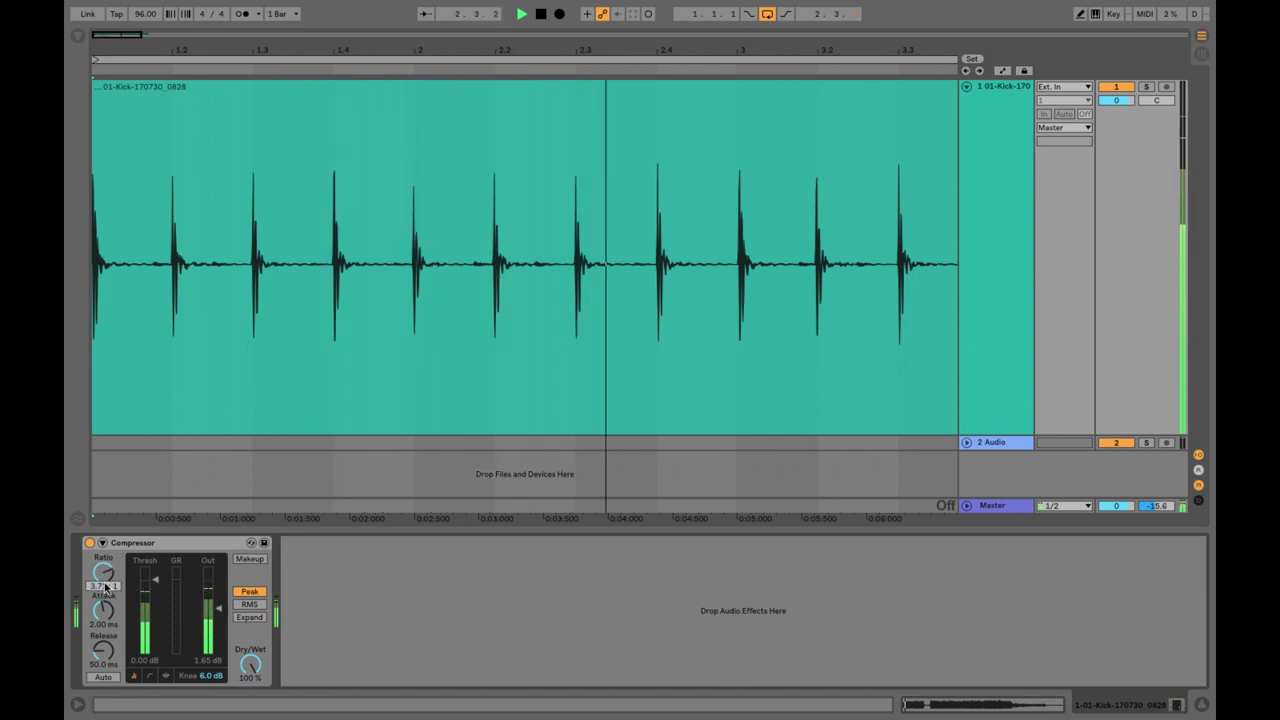
text(4)
key(Return)
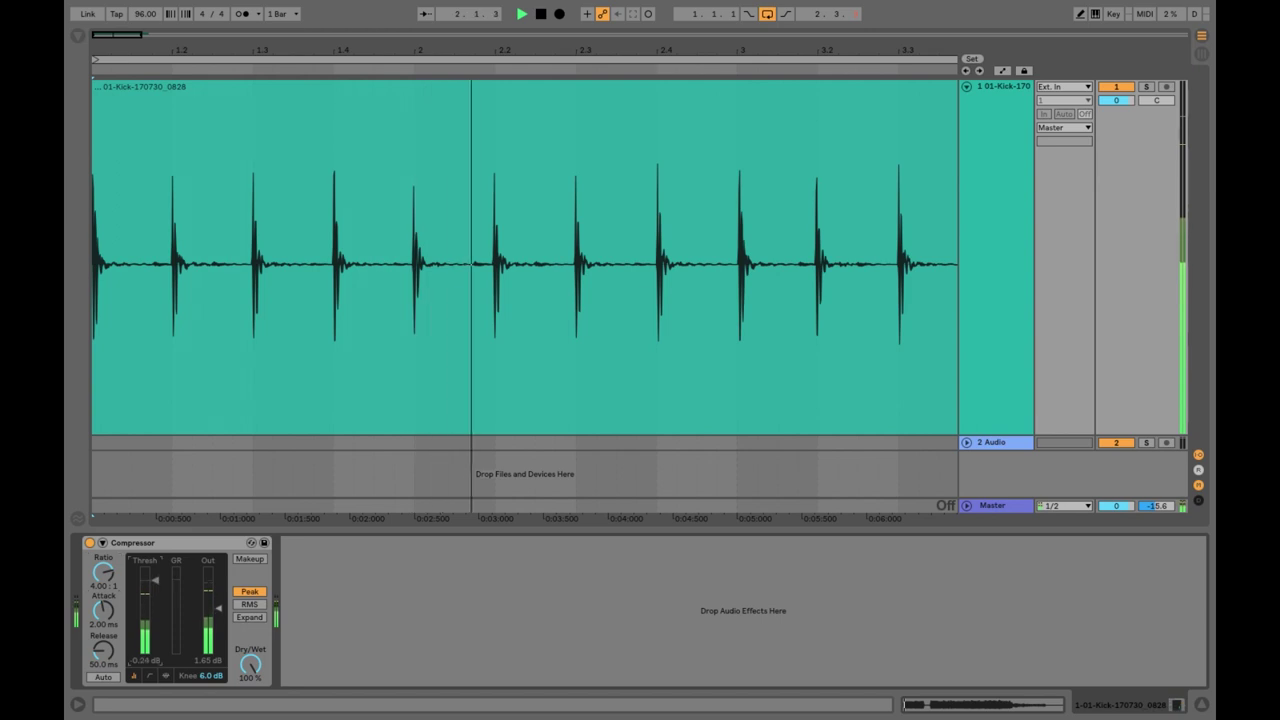
Sweep the Compressor's threshold down to -inf dB, back up through -37.6 dB, and settle on -17.5 dB.
drag(155, 587, 155, 652)
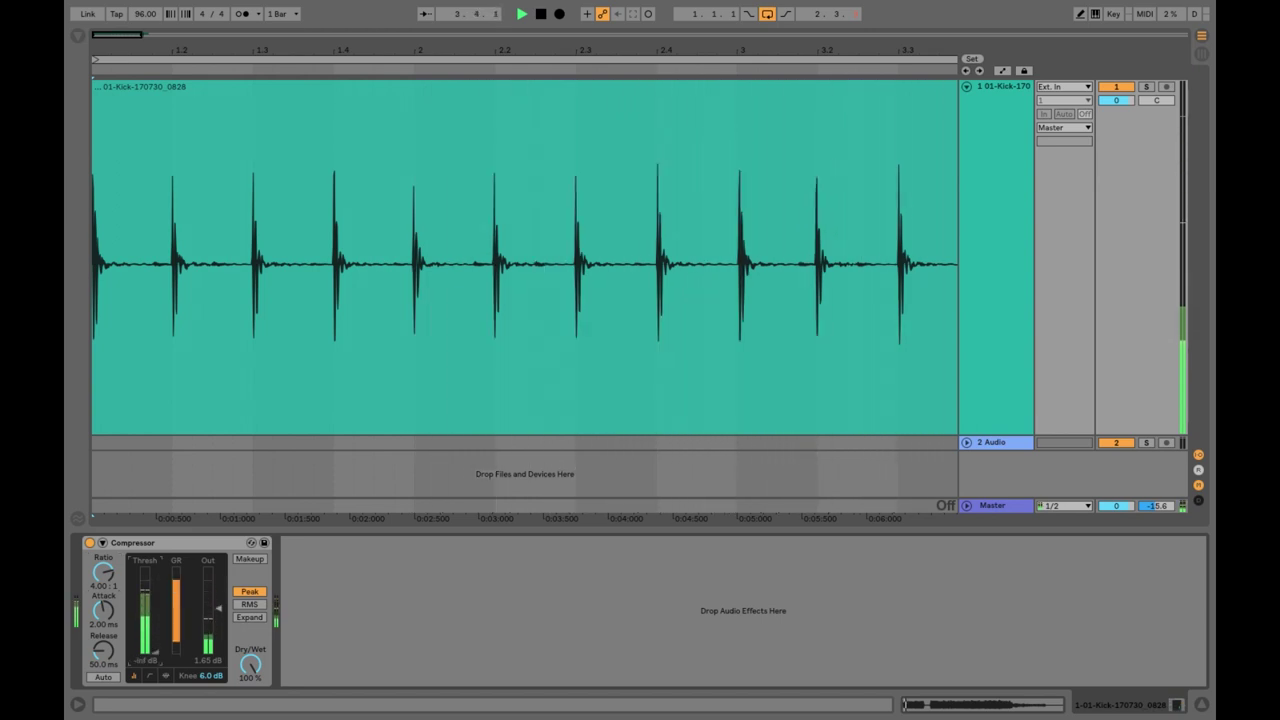
drag(155, 652, 158, 645)
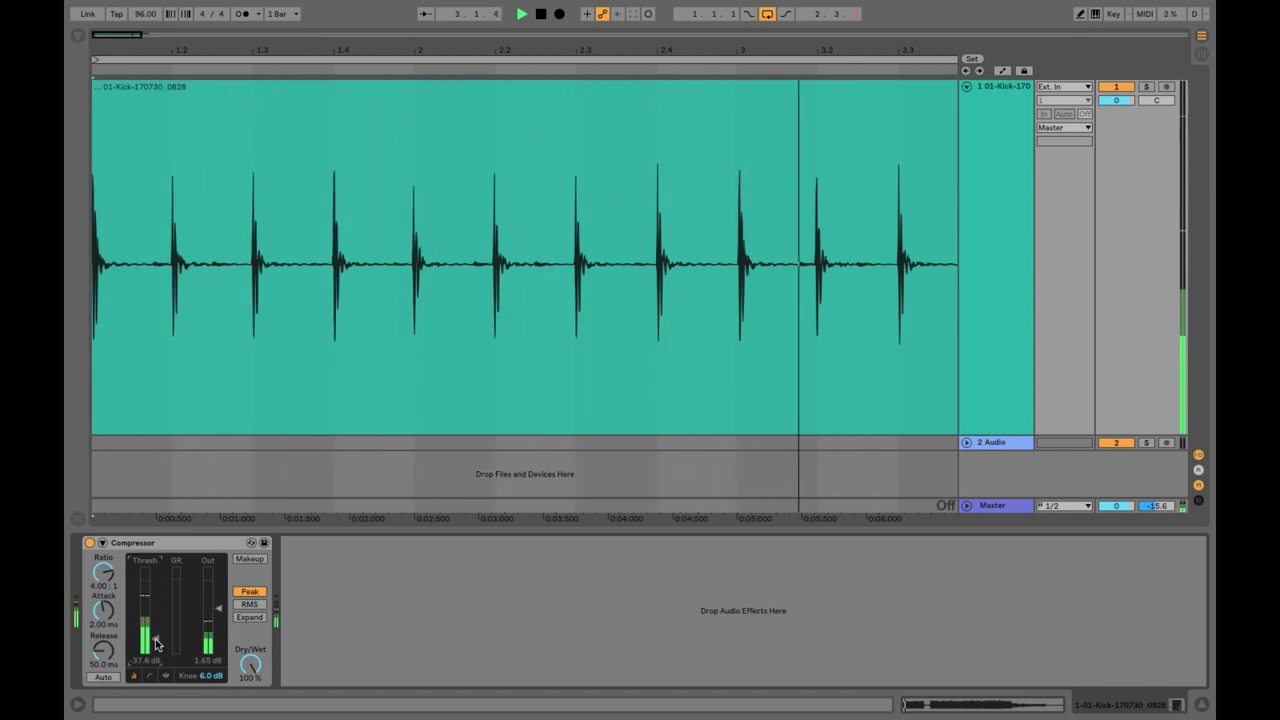
mouse_move(155, 642)
mouse_down()
mouse_move(155, 592)
mouse_move(155, 618)
mouse_up()
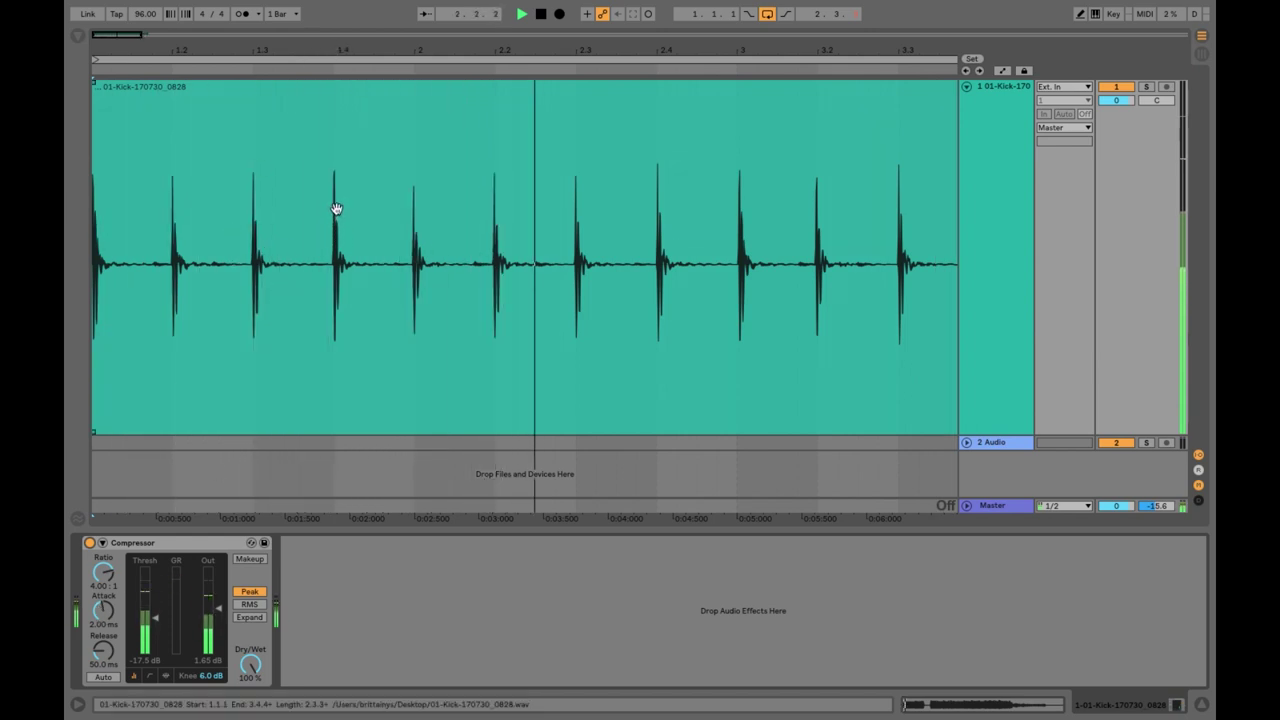
Inspect the kick's transient at beat 1.4 and set the Compressor's attack to 28.3 ms.
drag(336, 61, 341, 190)
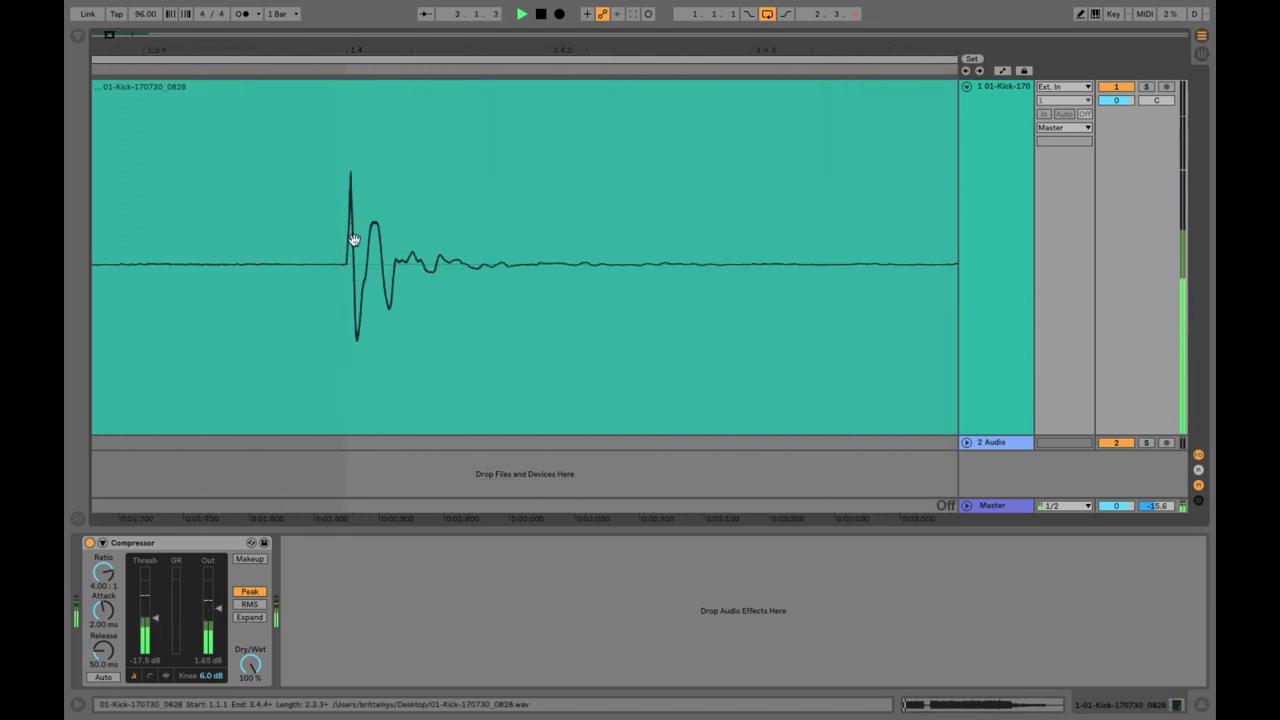
drag(382, 60, 382, 10)
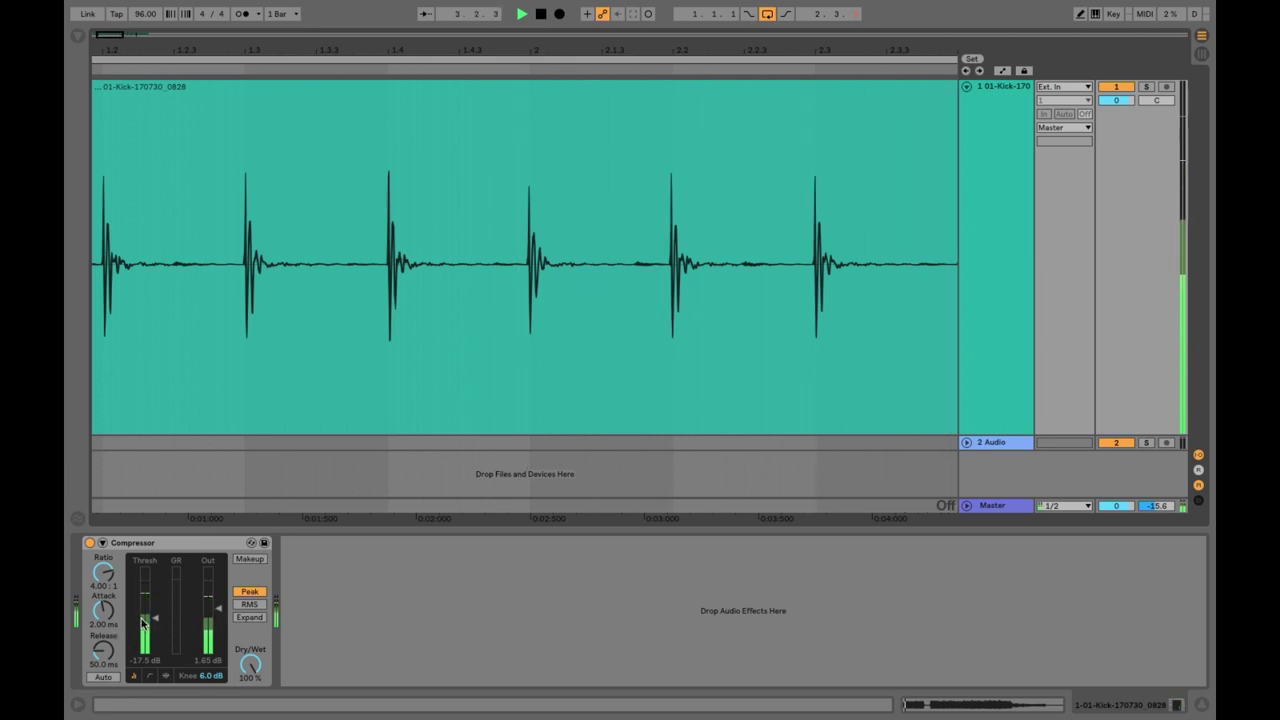
drag(110, 607, 105, 666)
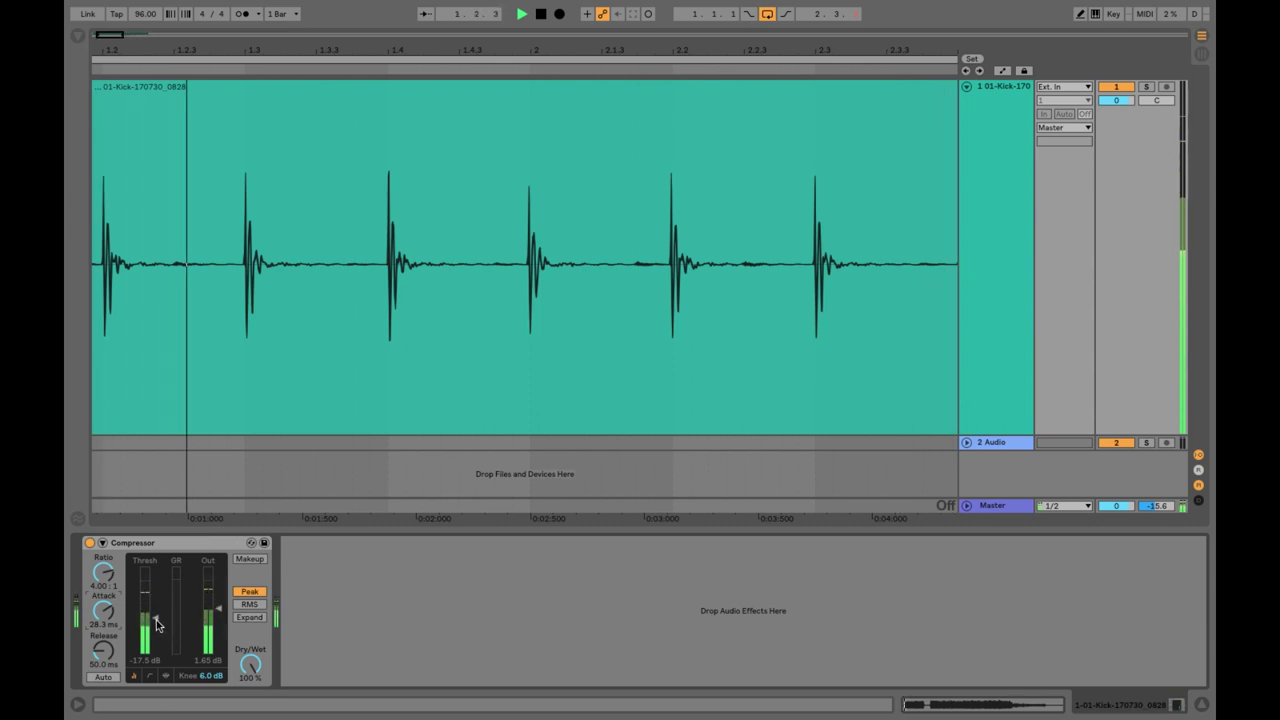
Lower the Compressor's threshold to -24.0 dB and compare the loop with the effect bypassed and active.
mouse_move(155, 617)
mouse_down()
mouse_move(155, 642)
mouse_move(155, 612)
mouse_move(155, 625)
mouse_up()
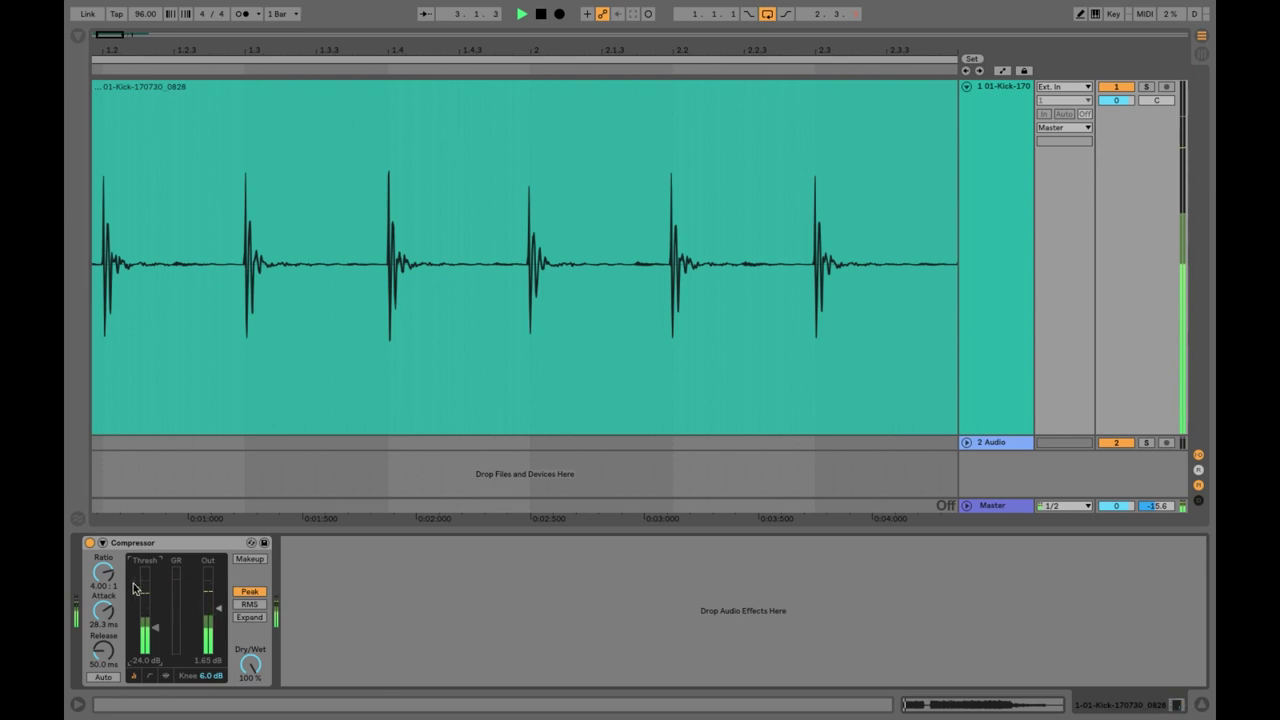
click(89, 543)
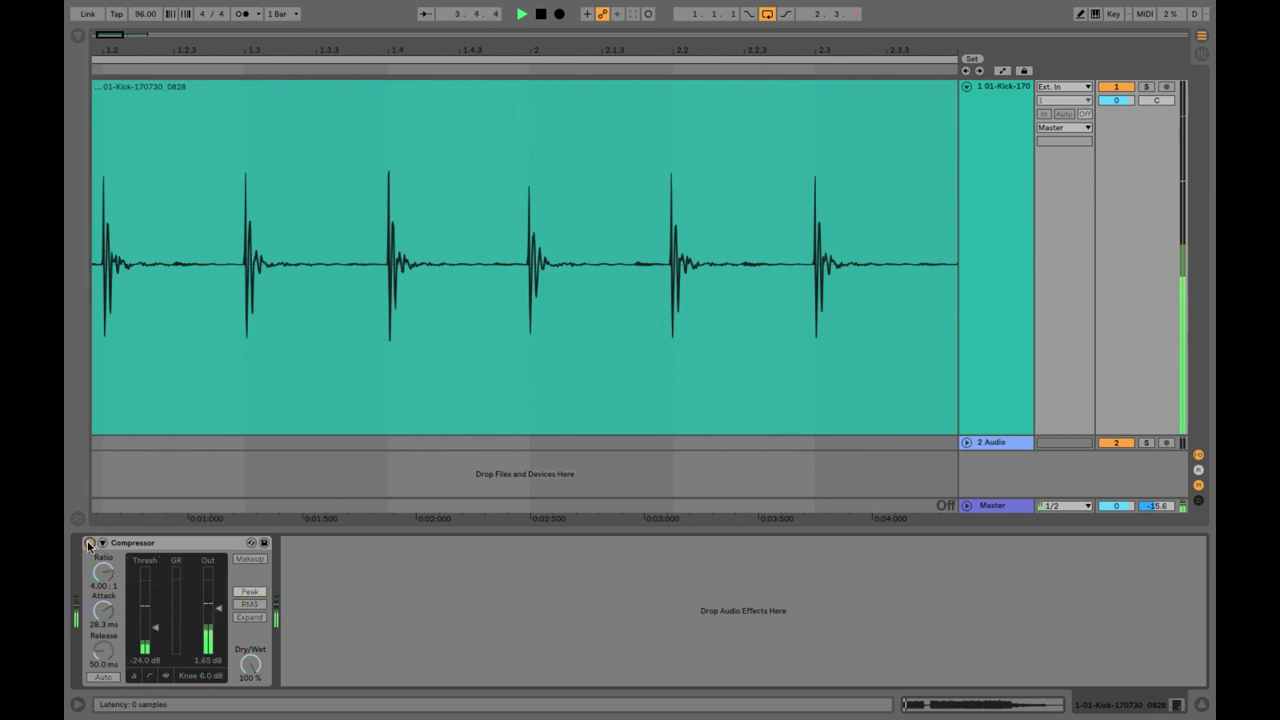
click(89, 543)
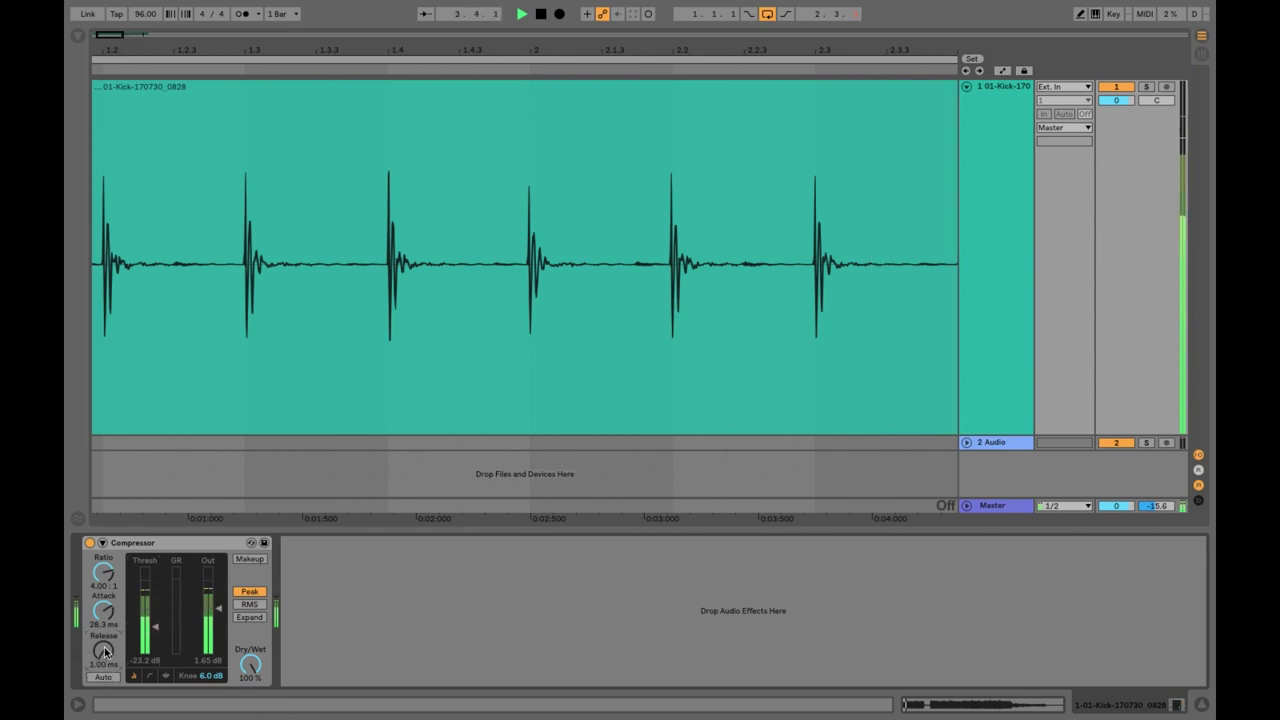
Compare Compressor release times of 1.00 ms, 1.08 s and 106 ms during playback, and settle on 92.1 ms.
drag(96, 662, 96, 620)
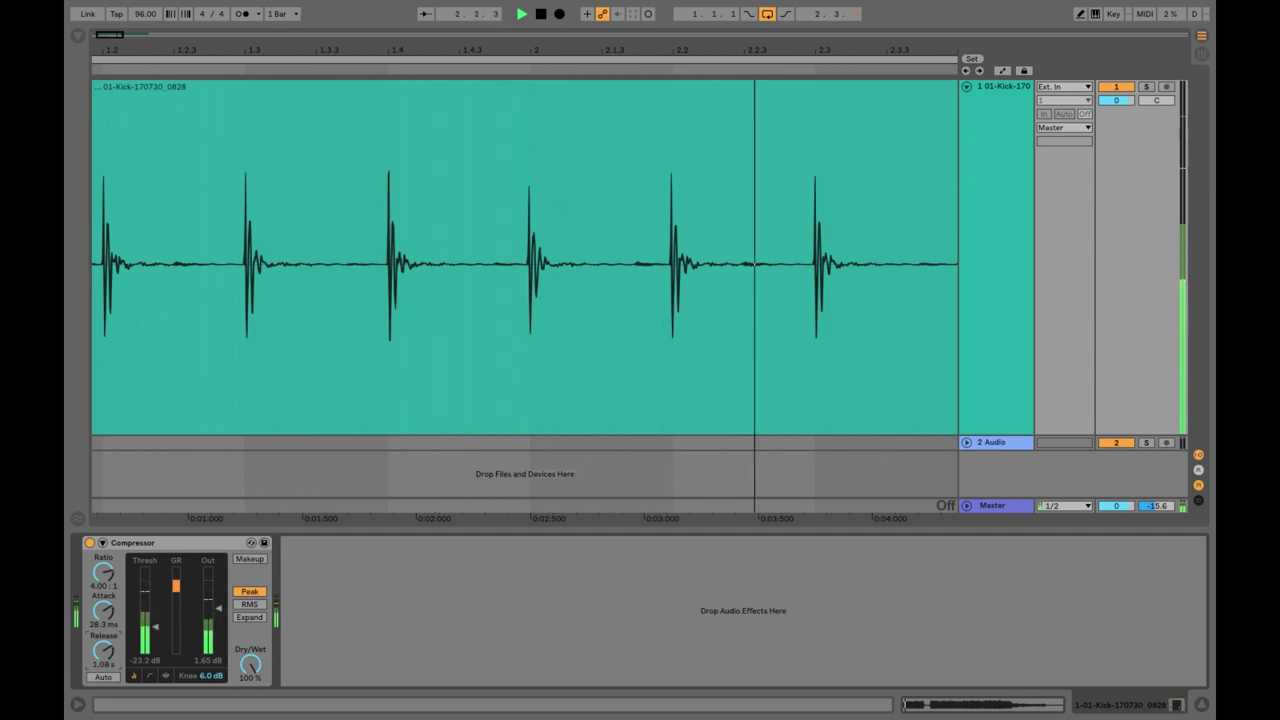
drag(96, 620, 96, 632)
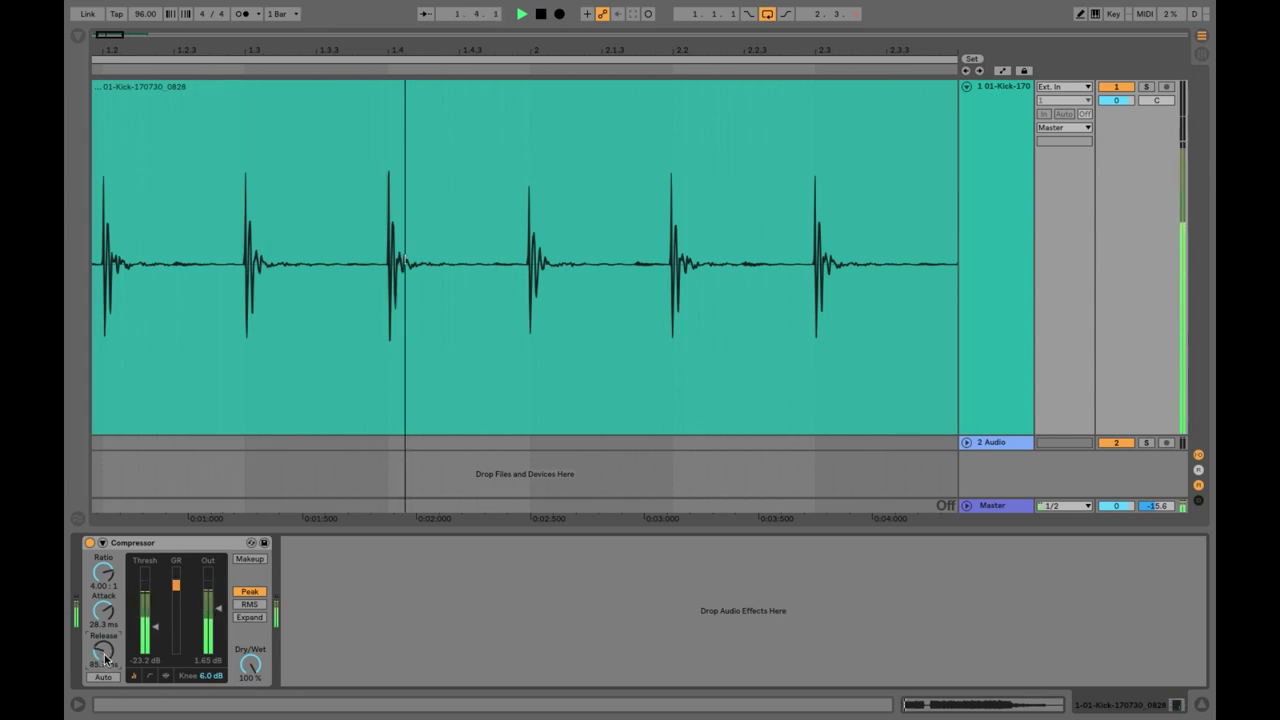
drag(103, 658, 103, 662)
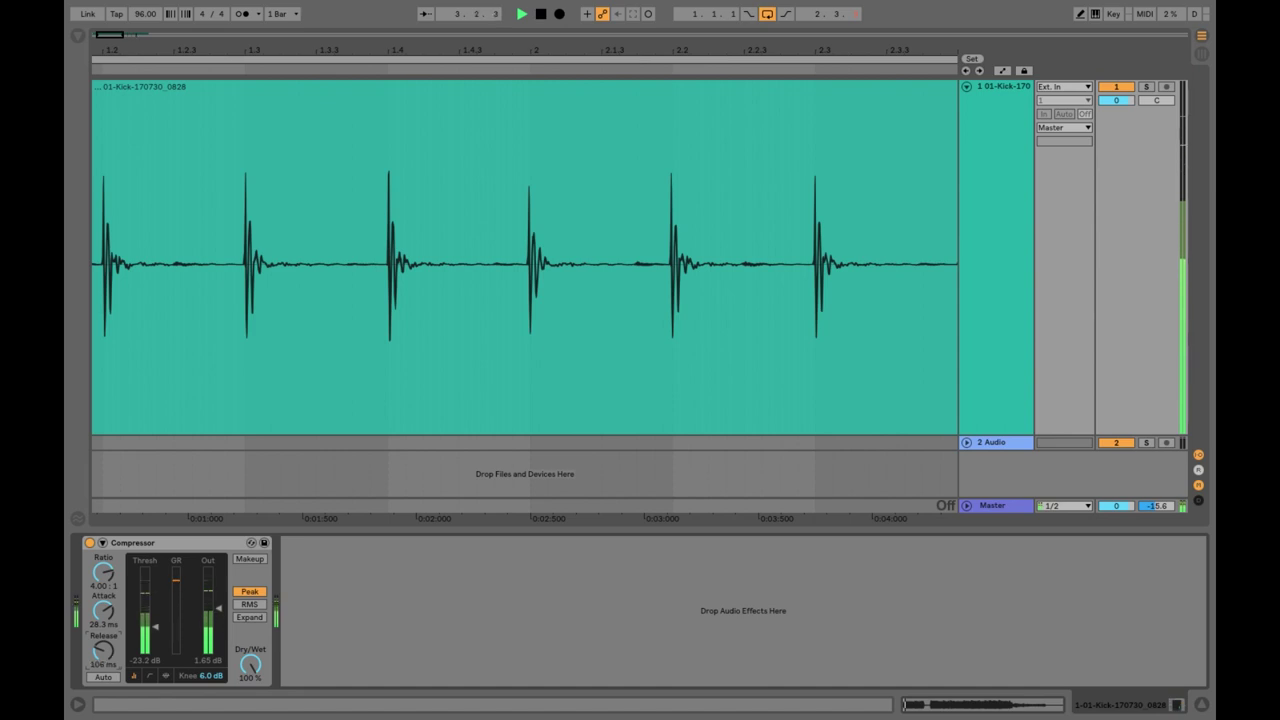
drag(103, 658, 103, 662)
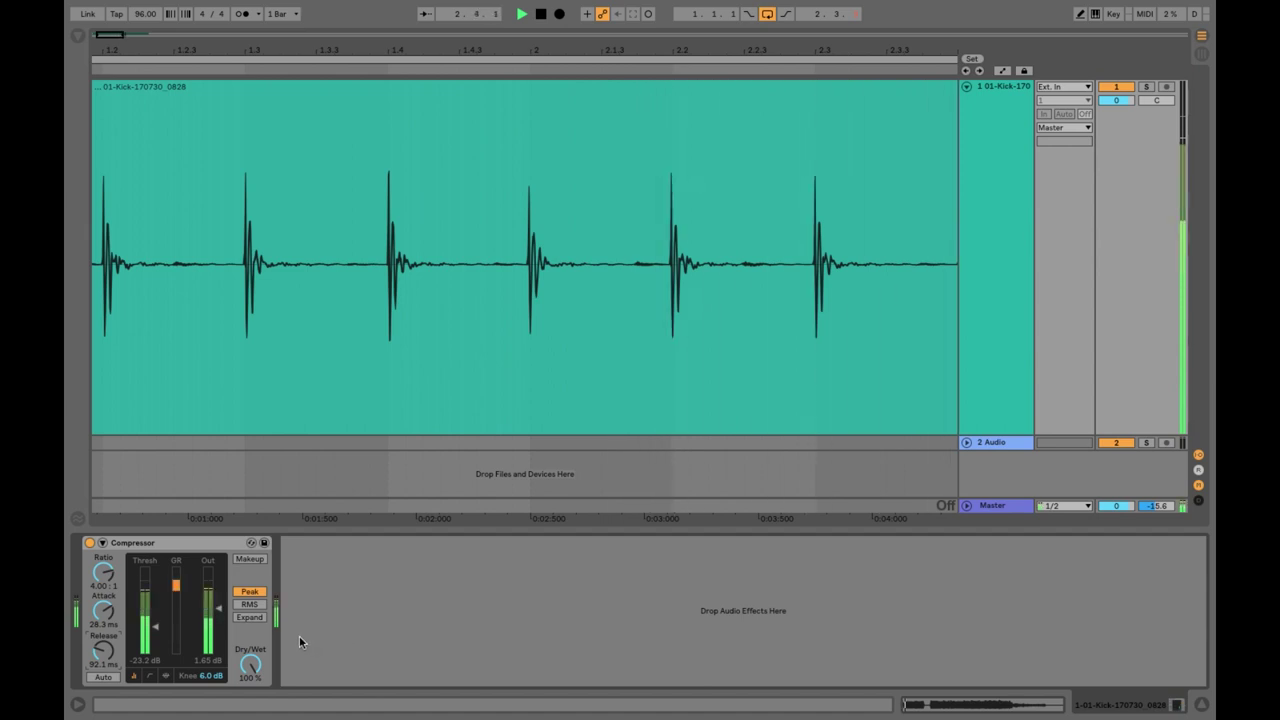
Compare the bypassed and compressed kick levels and set the Compressor's output gain to 0.33 dB.
click(89, 543)
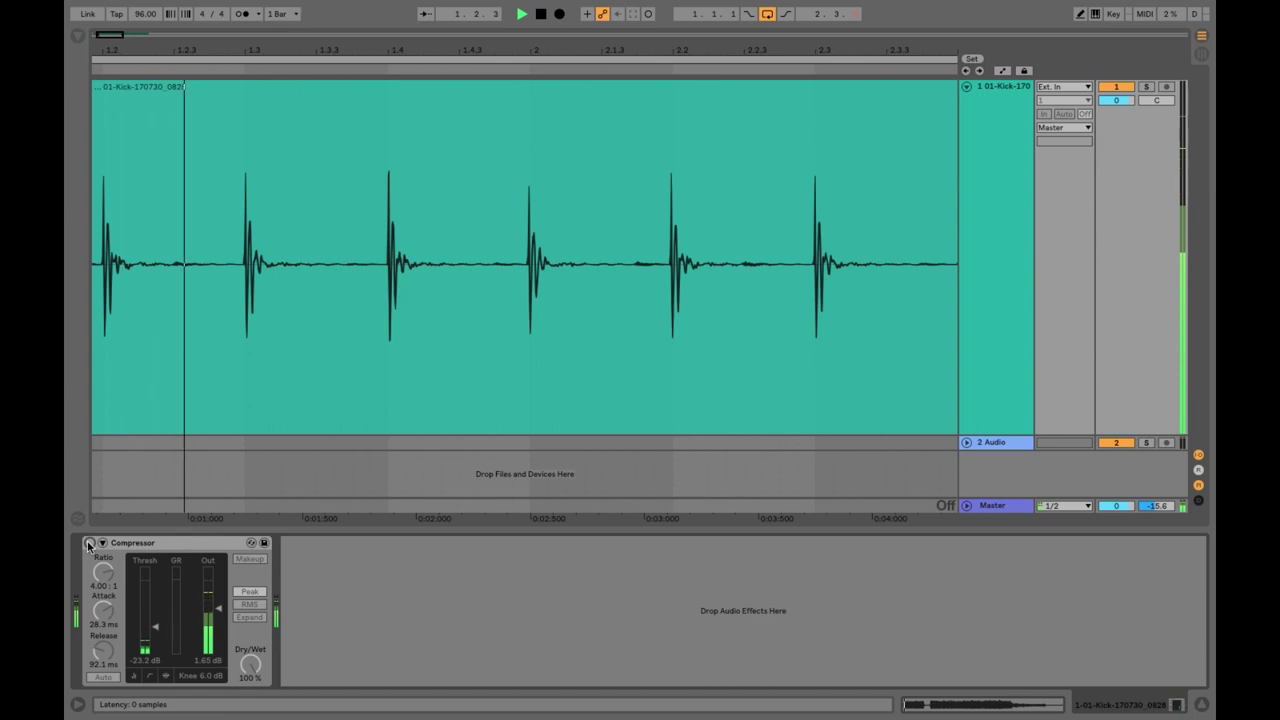
click(89, 543)
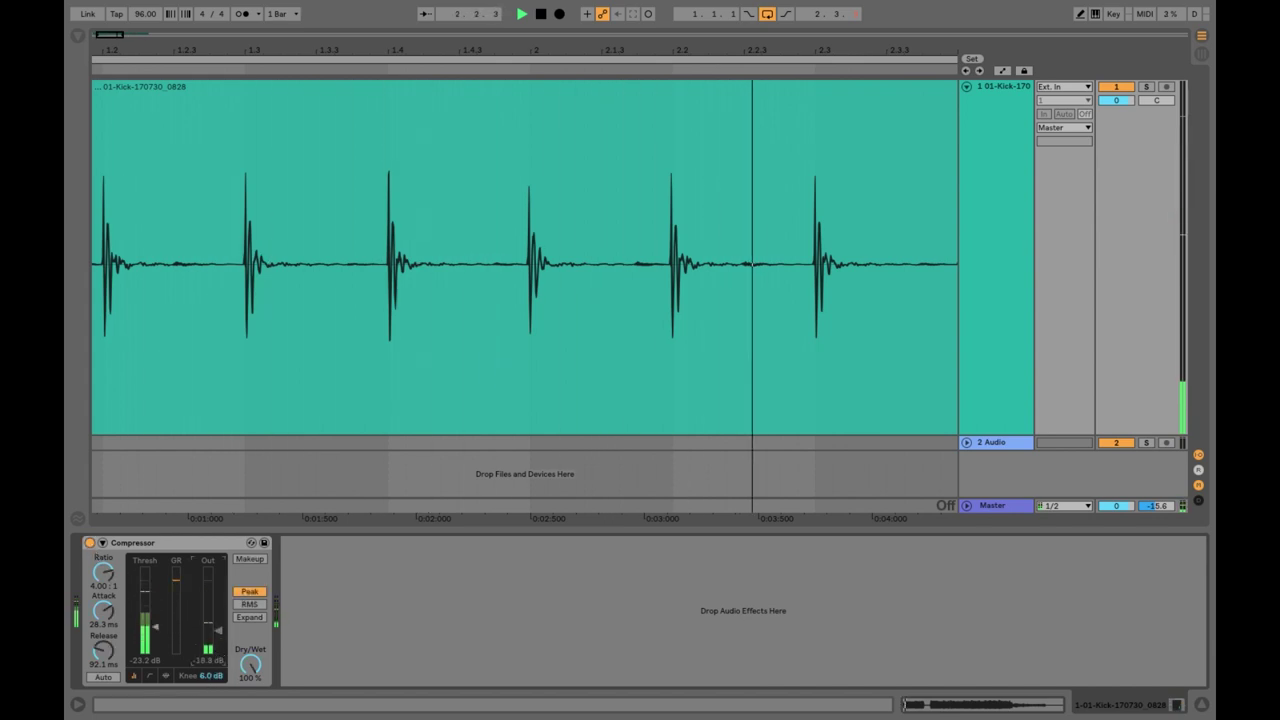
drag(214, 632, 222, 599)
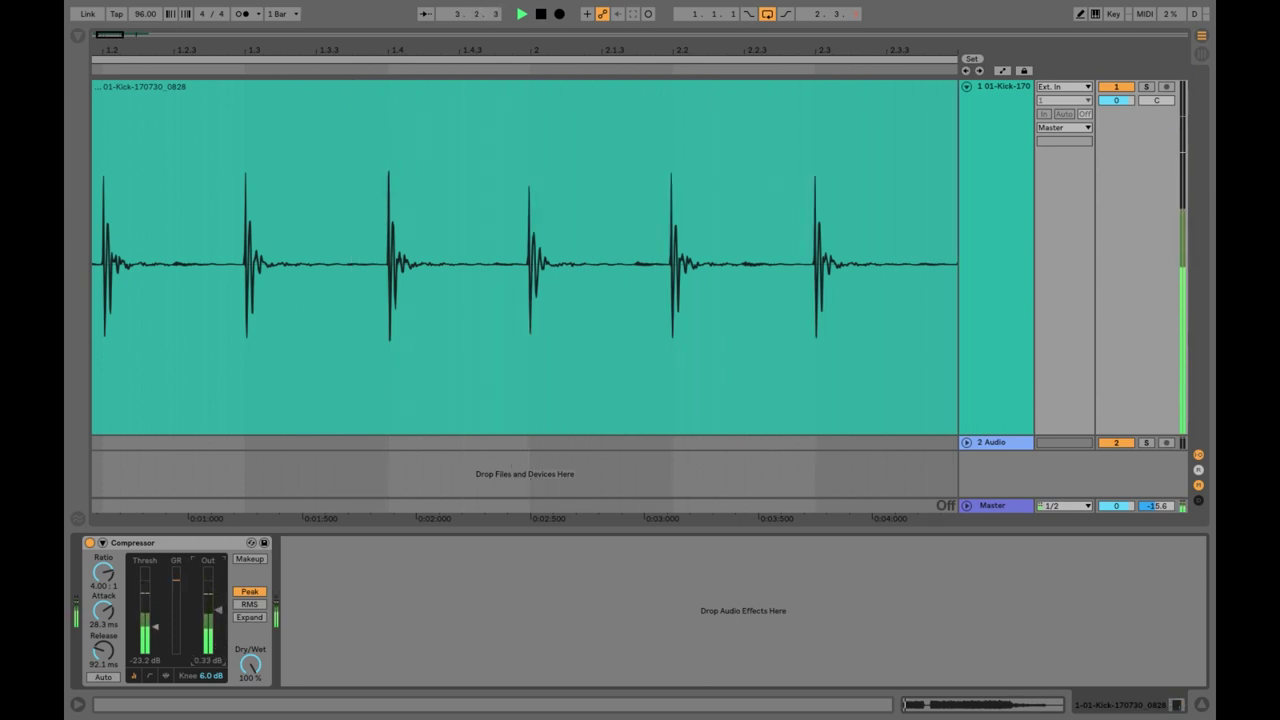
Toggle the Compressor off and on twice during playback to compare the level-matched kick sound.
click(88, 543)
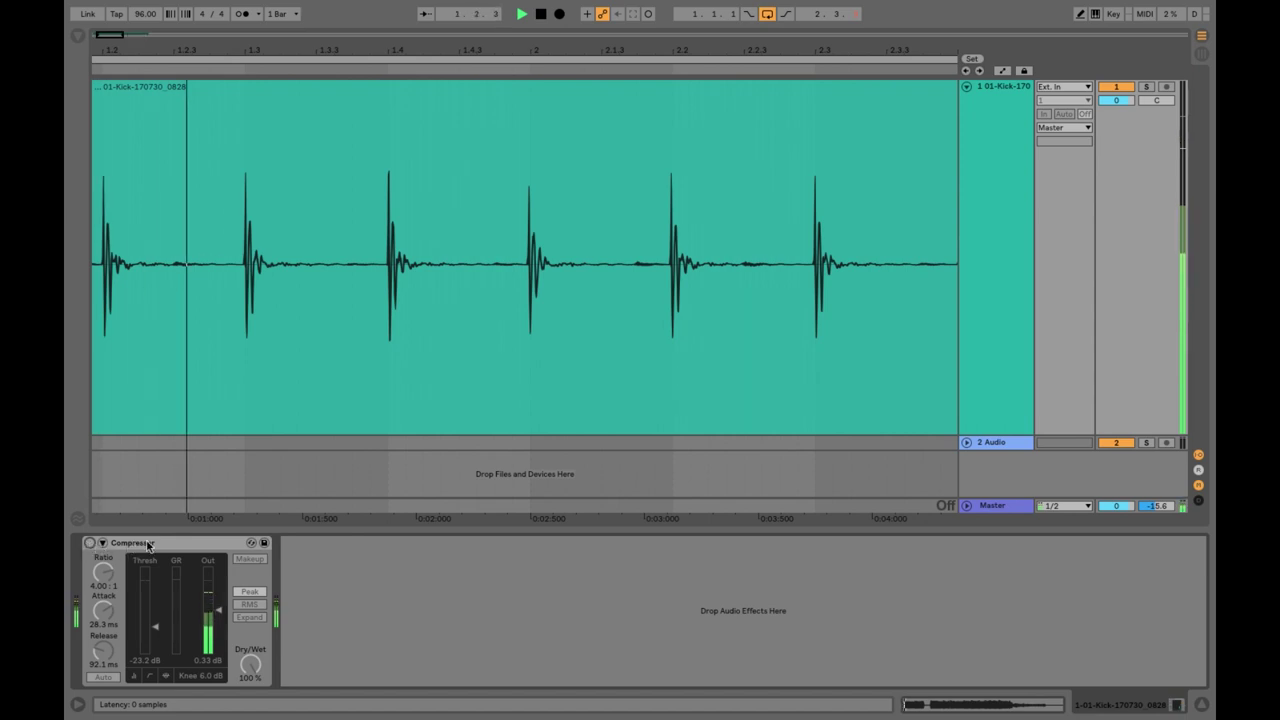
click(89, 543)
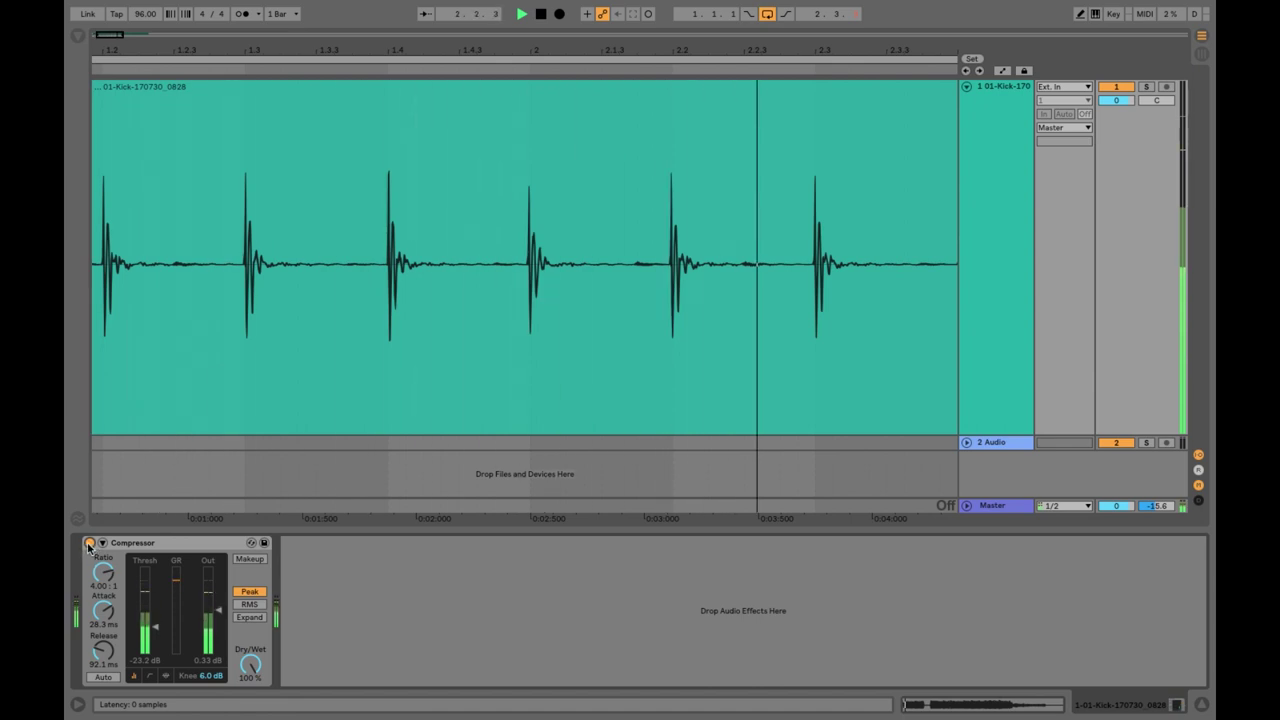
click(89, 543)
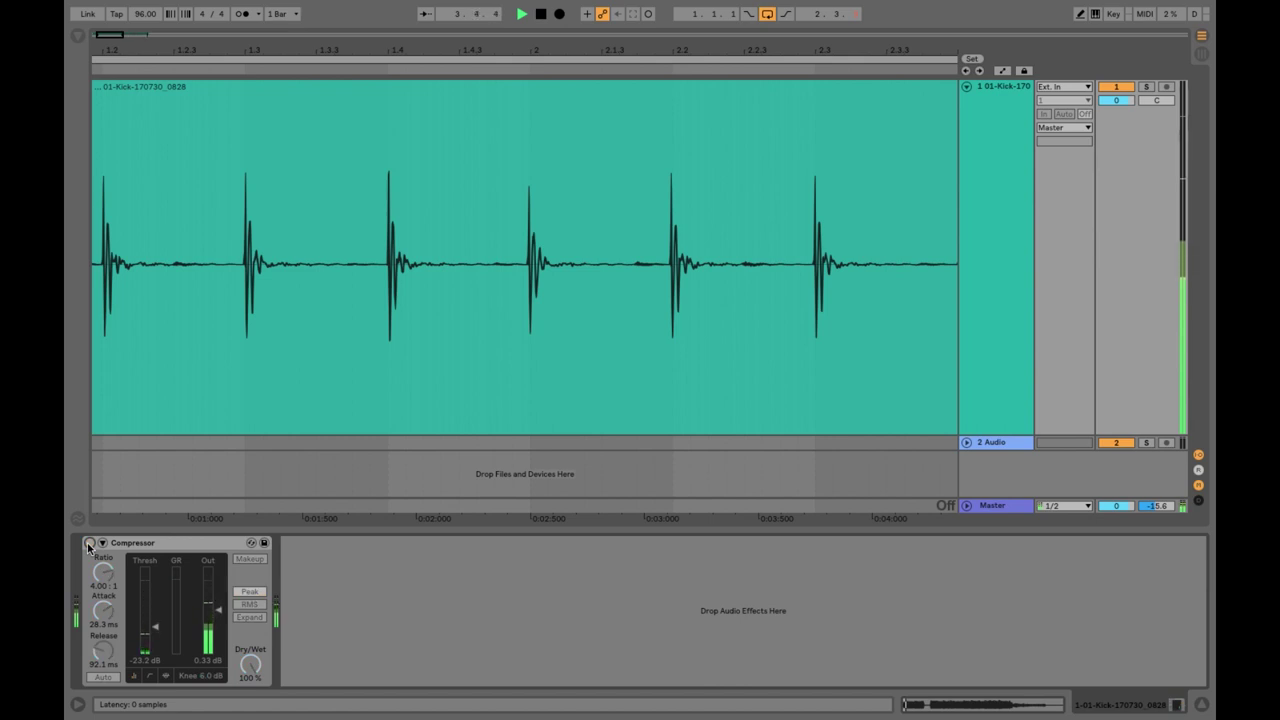
click(89, 543)
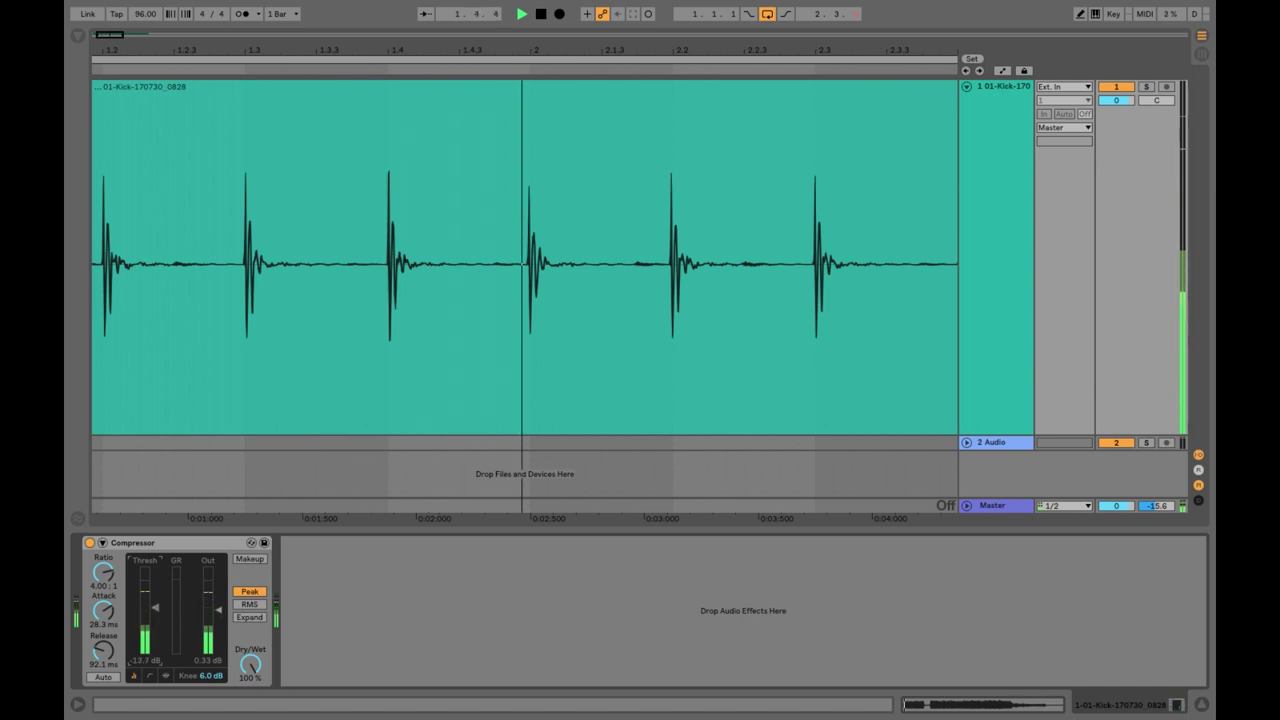
Set the Compressor's threshold to -24.7 dB and compare the loop once more with the effect off and on.
drag(155, 607, 155, 627)
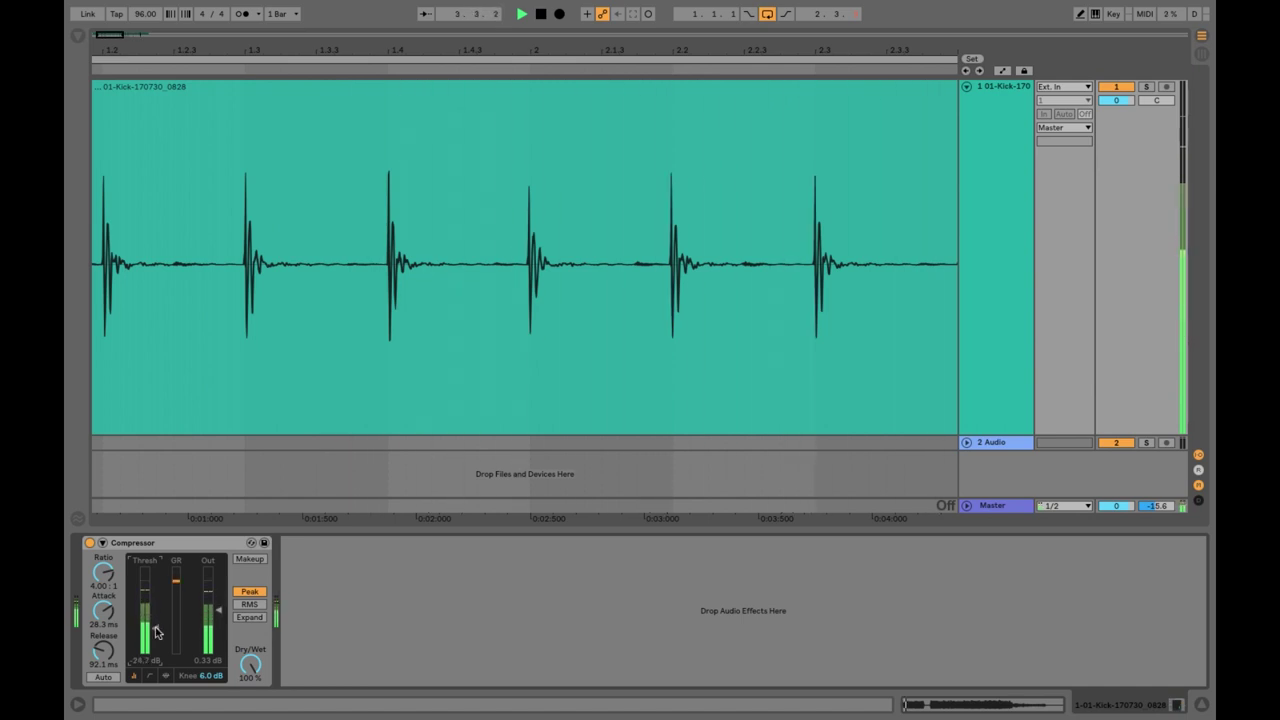
click(89, 543)
click(89, 543)
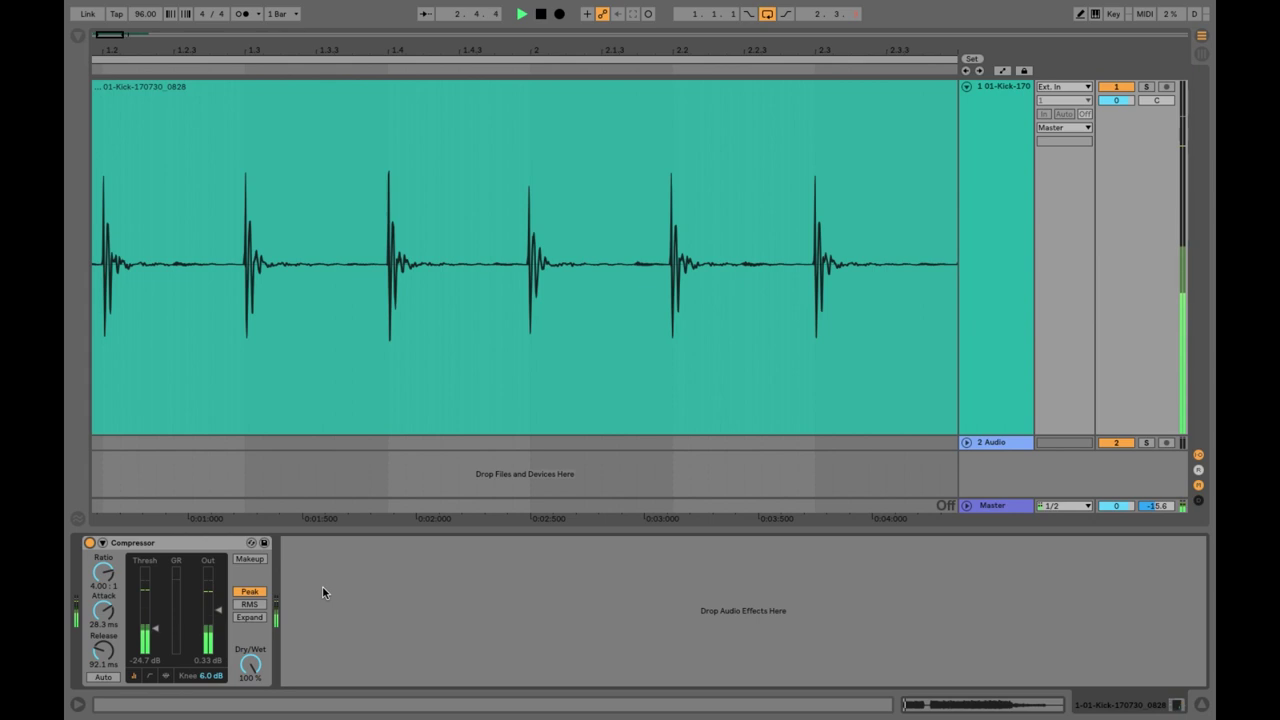
Stop playback and bring the entire kick clip into view.
key(space)
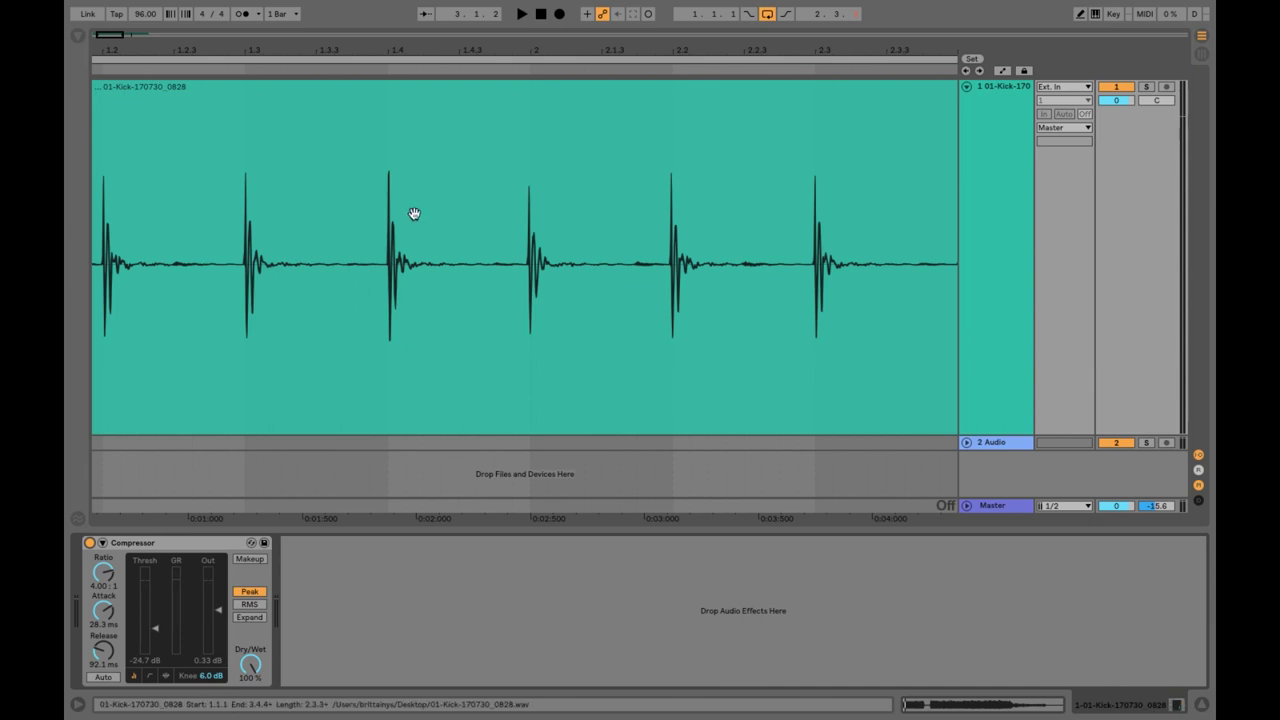
drag(531, 52, 531, 26)
click(443, 240)
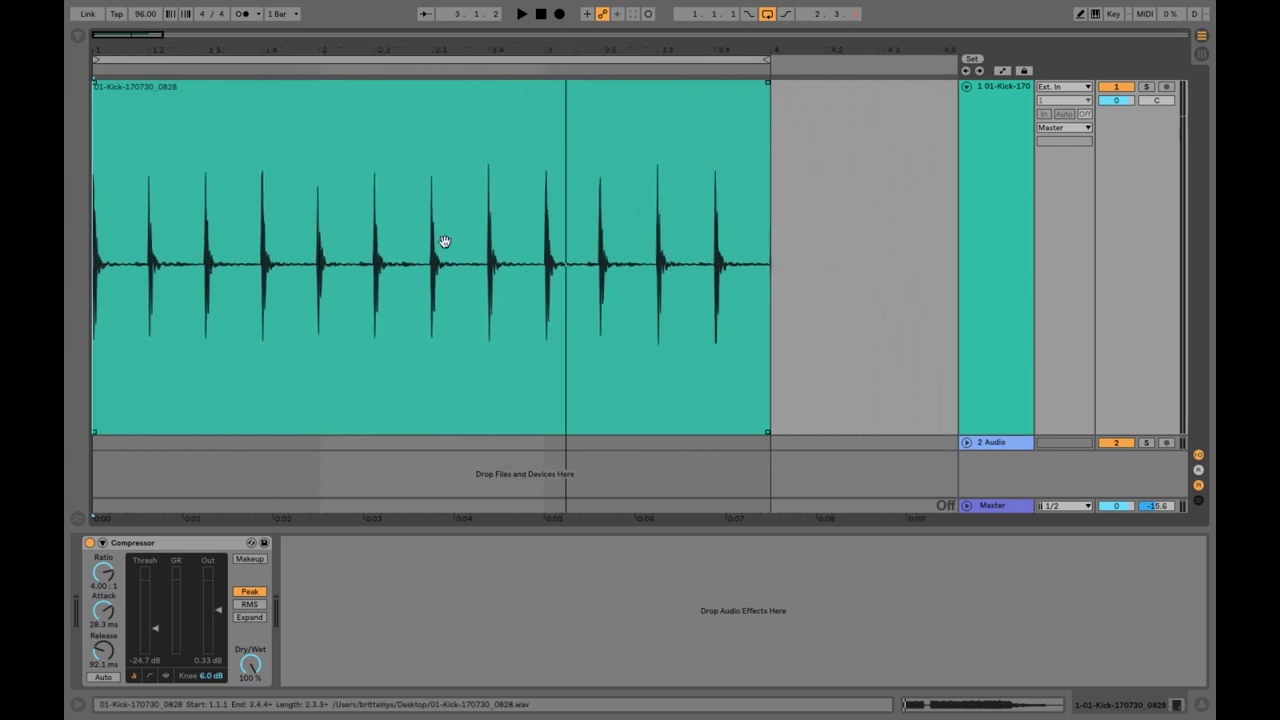
click(163, 466)
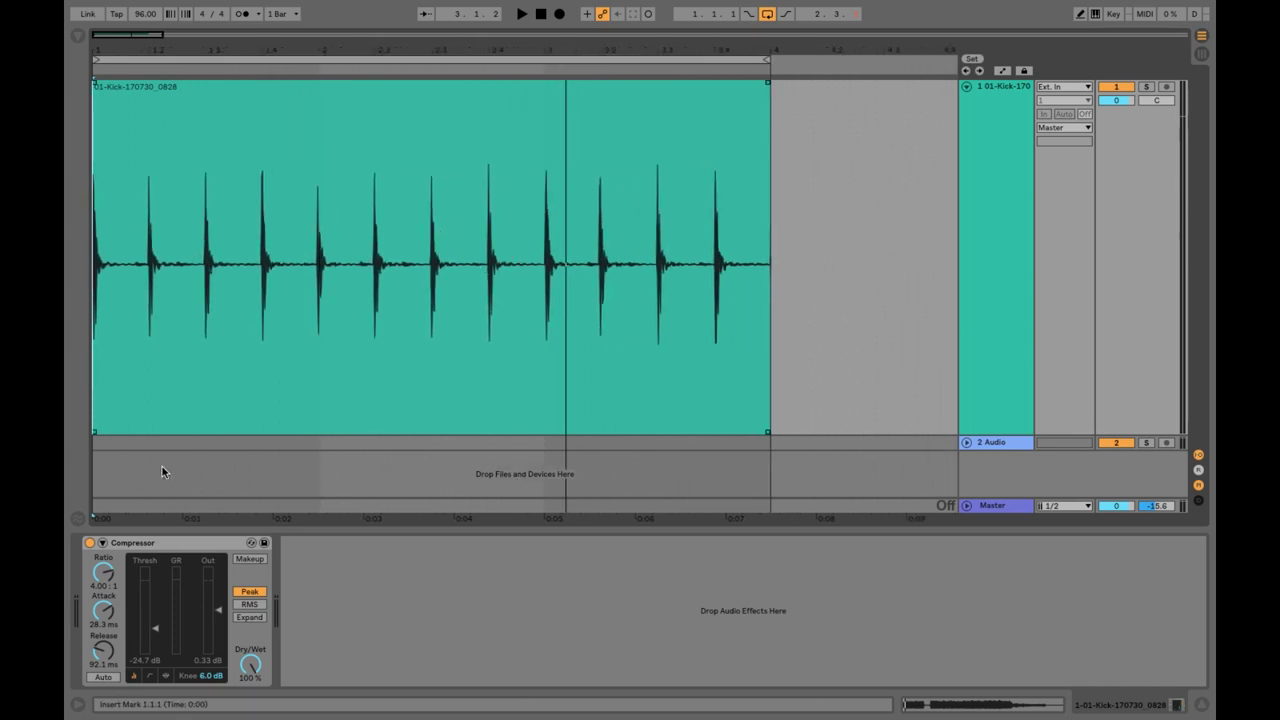